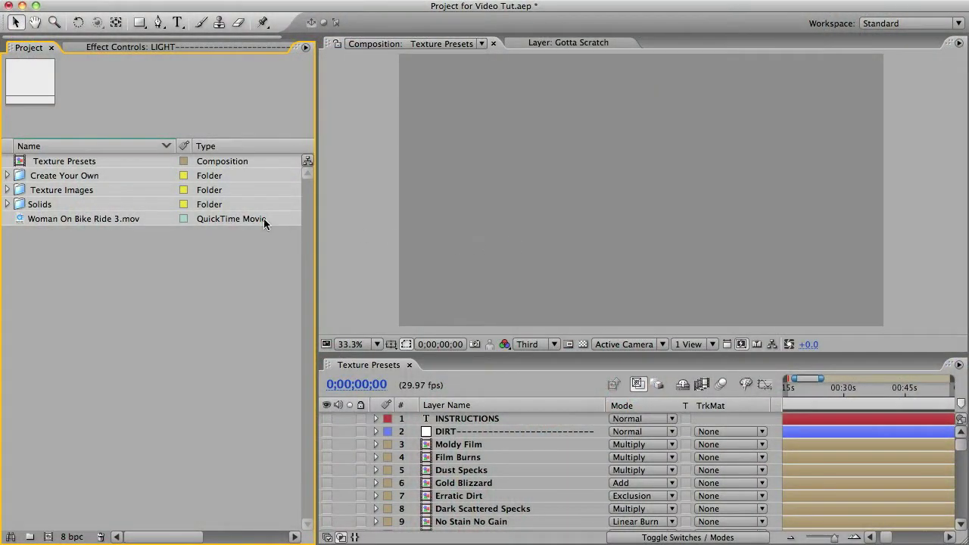
- Browse the Create Your Own and Texture Images > Bokeh folders in the Project panel
click(65, 178)
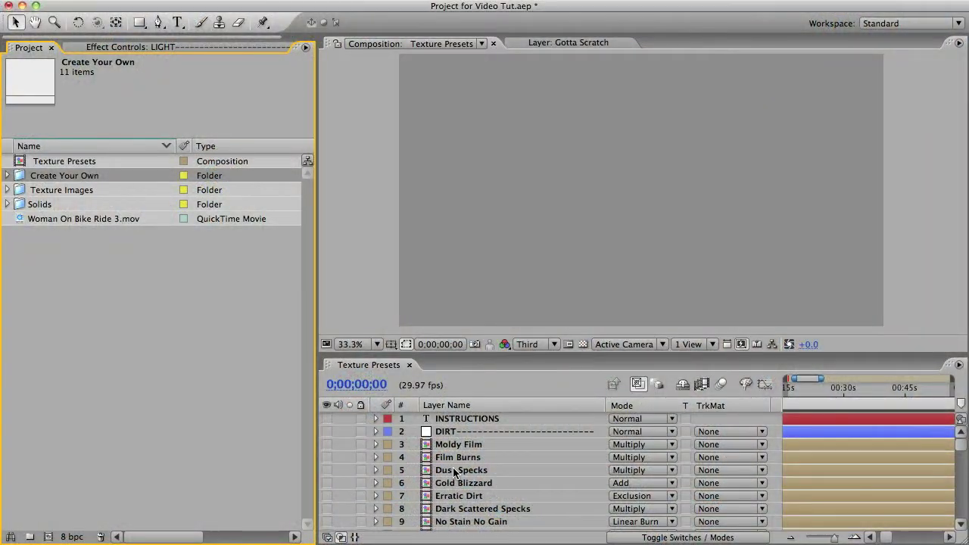
click(61, 191)
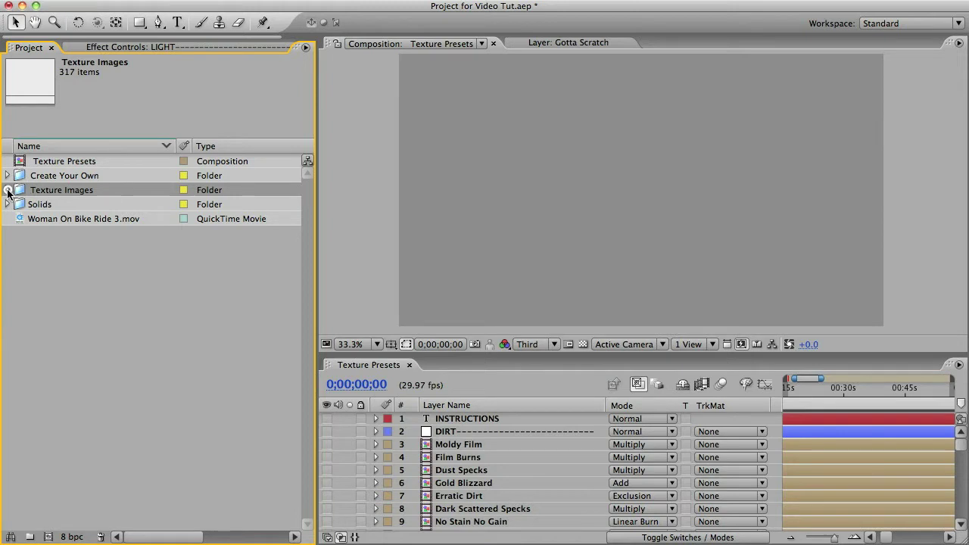
click(8, 190)
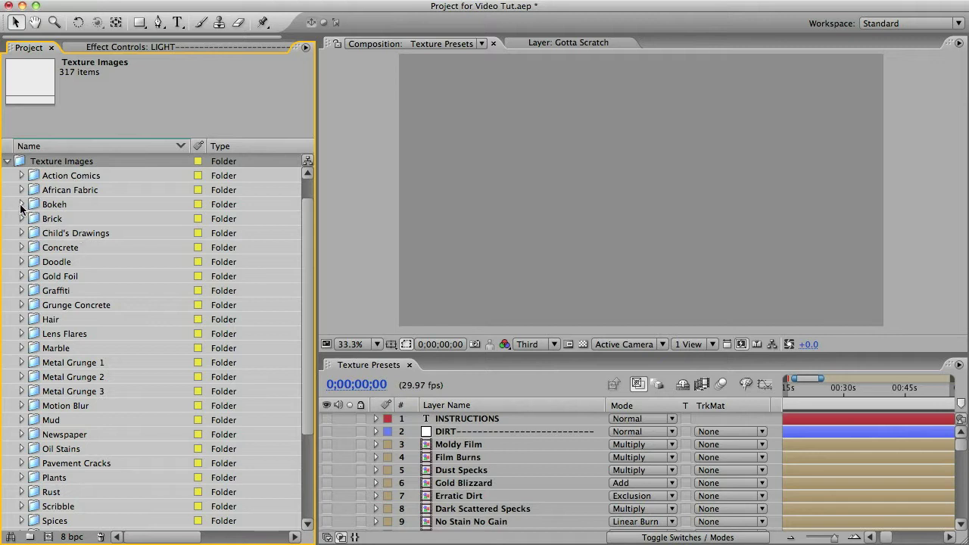
click(22, 204)
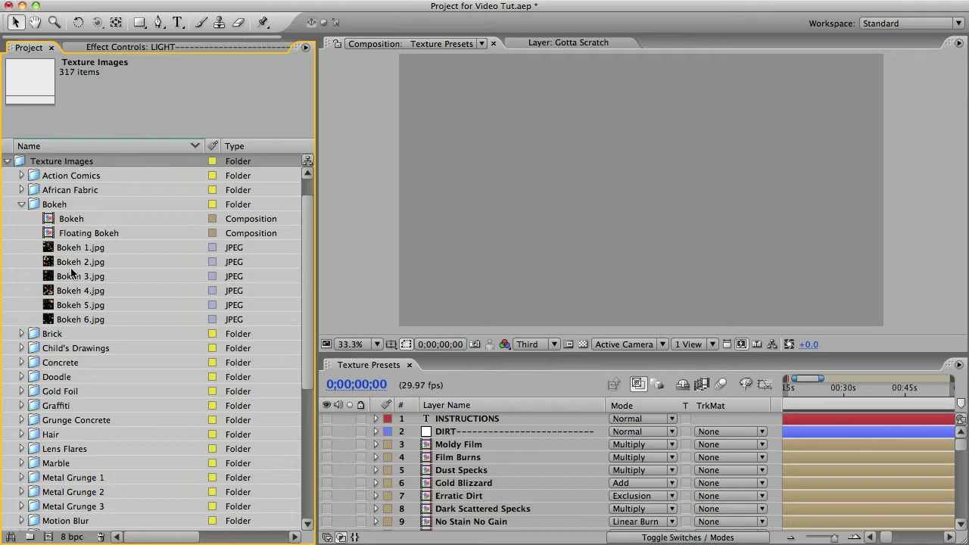
click(72, 220)
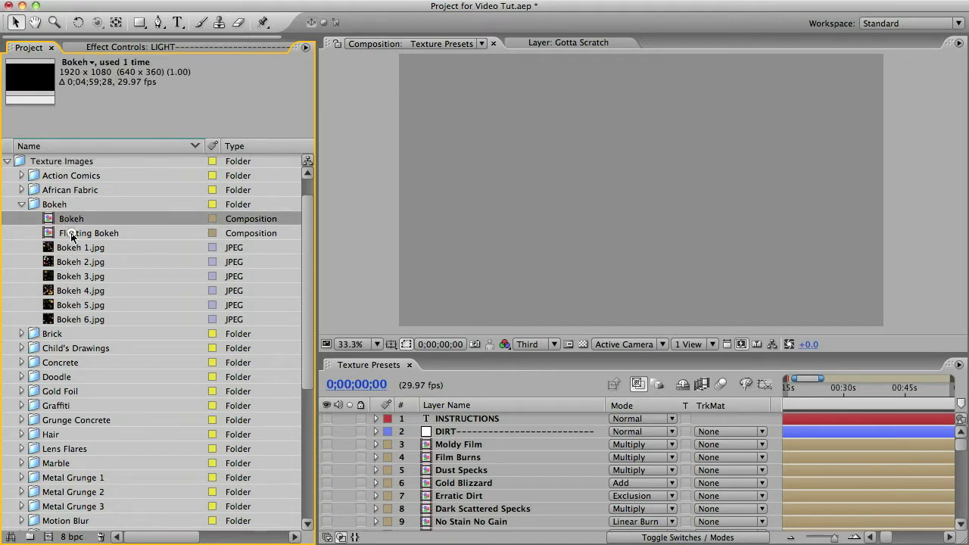
click(72, 231)
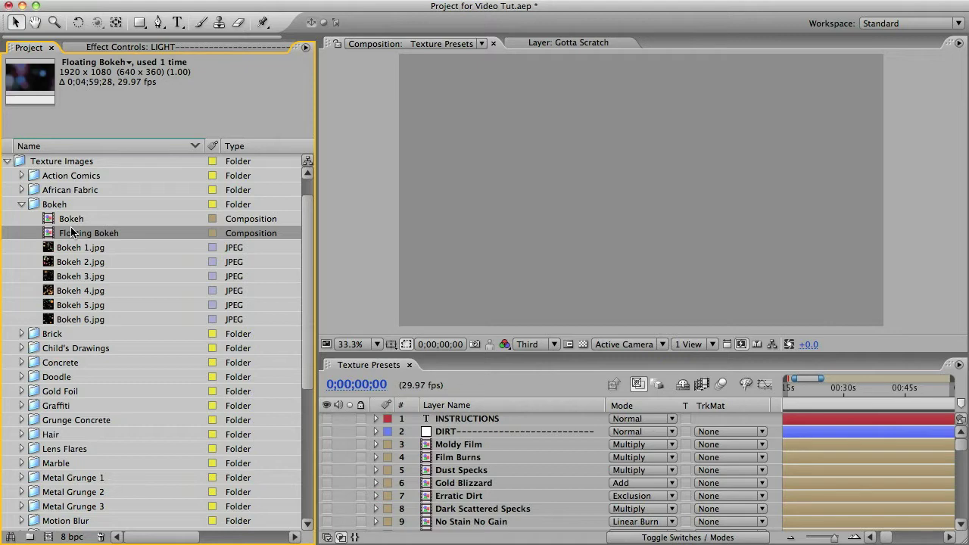
shift+click(66, 217)
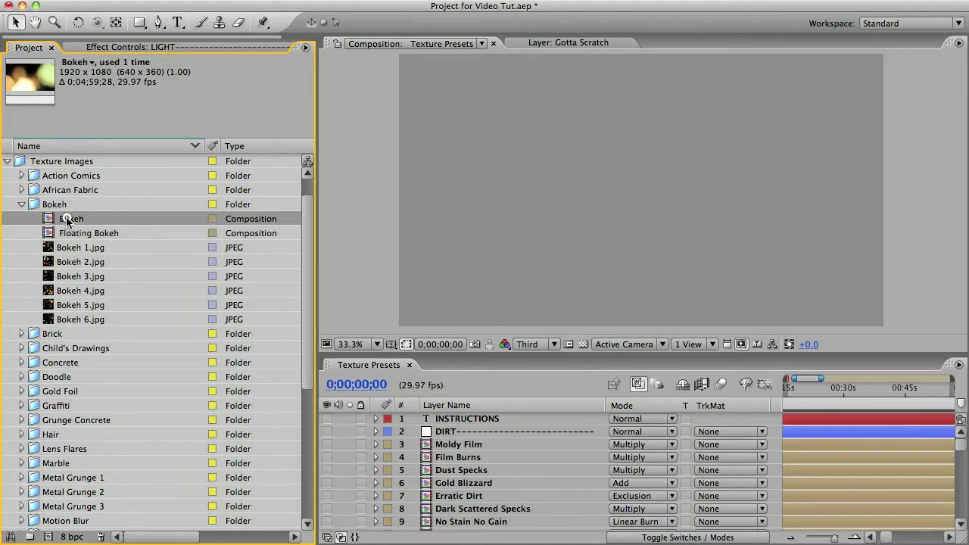
mouse_move(65, 217)
mouse_down()
mouse_move(173, 248)
mouse_move(189, 269)
mouse_move(71, 216)
mouse_up()
click(21, 205)
click(7, 161)
- Open Texture Presets, inspect the DIRT and LINES groups, and switch on layer 3 Moldy Film
click(48, 163)
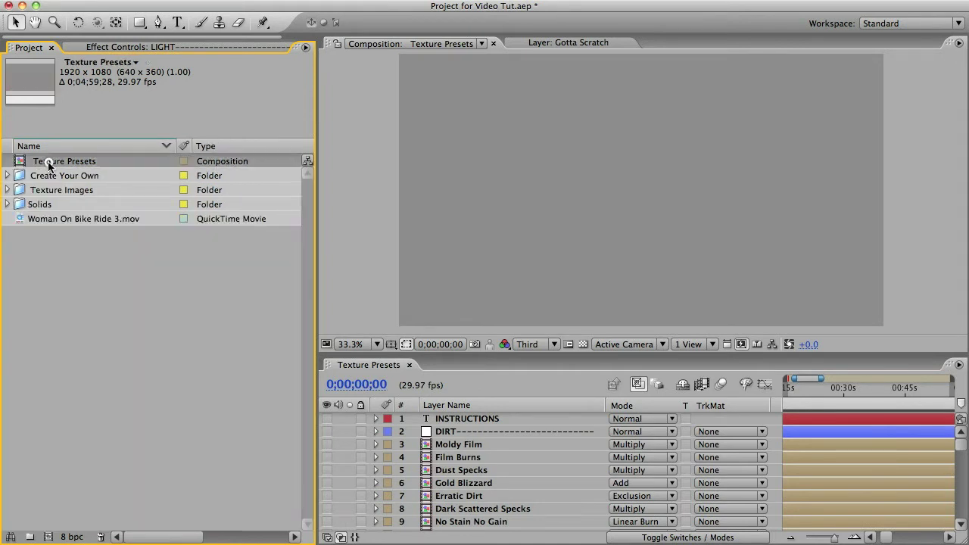
double_click(21, 162)
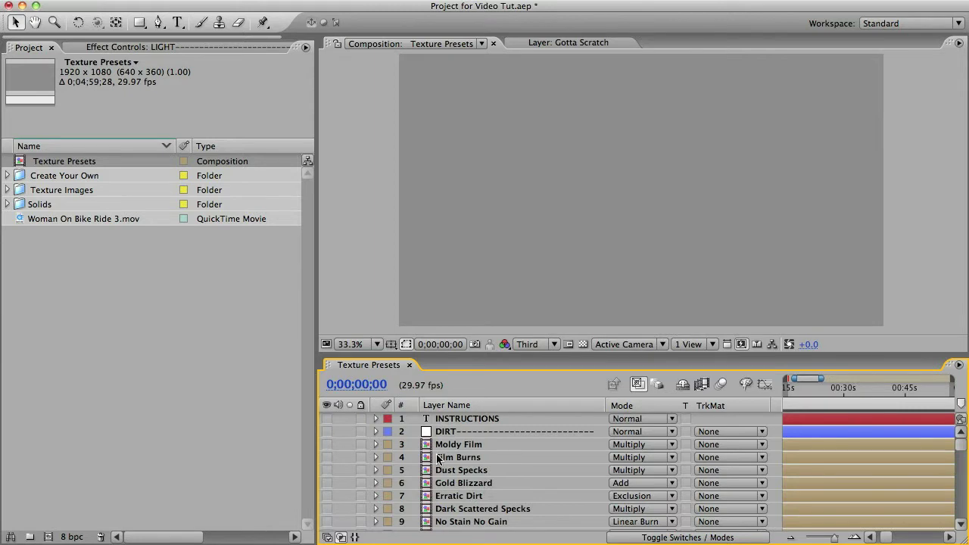
click(464, 433)
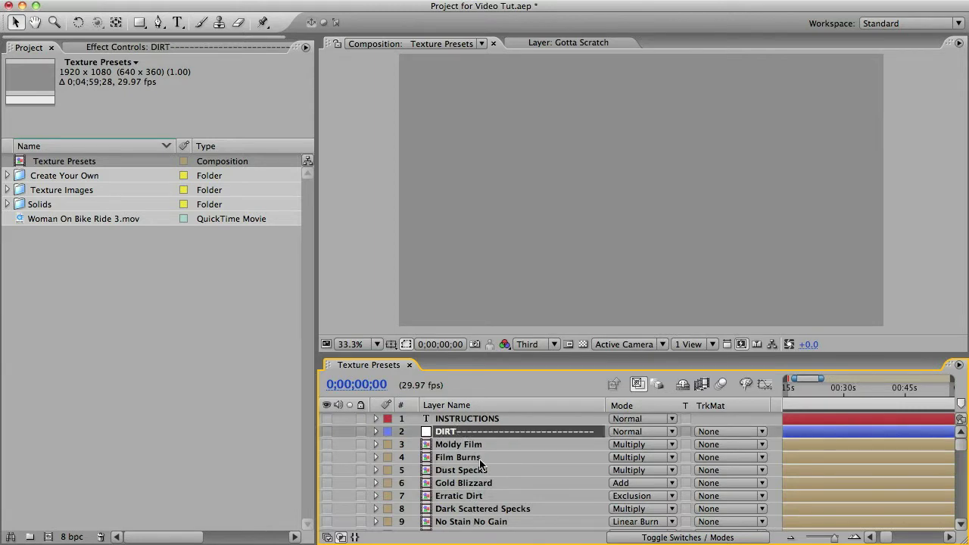
drag(959, 448, 958, 465)
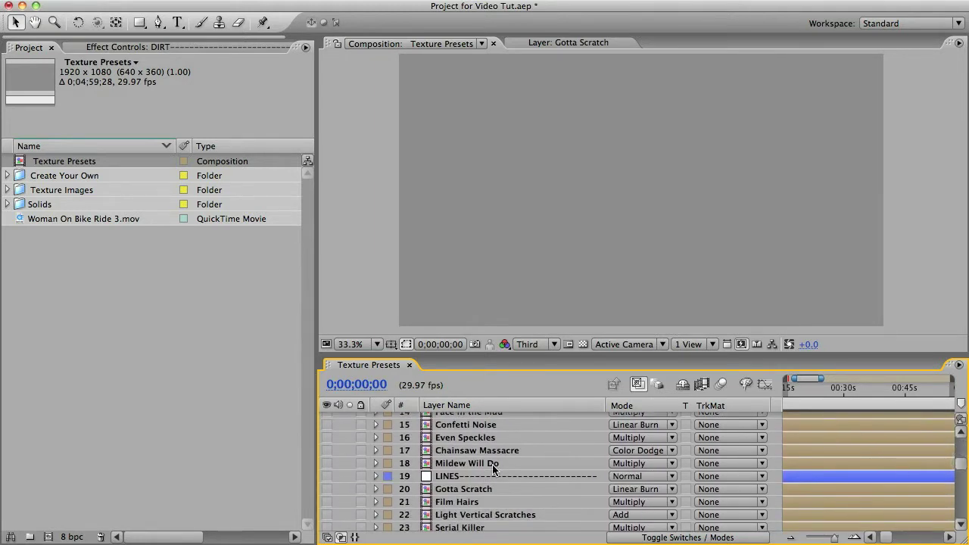
click(456, 479)
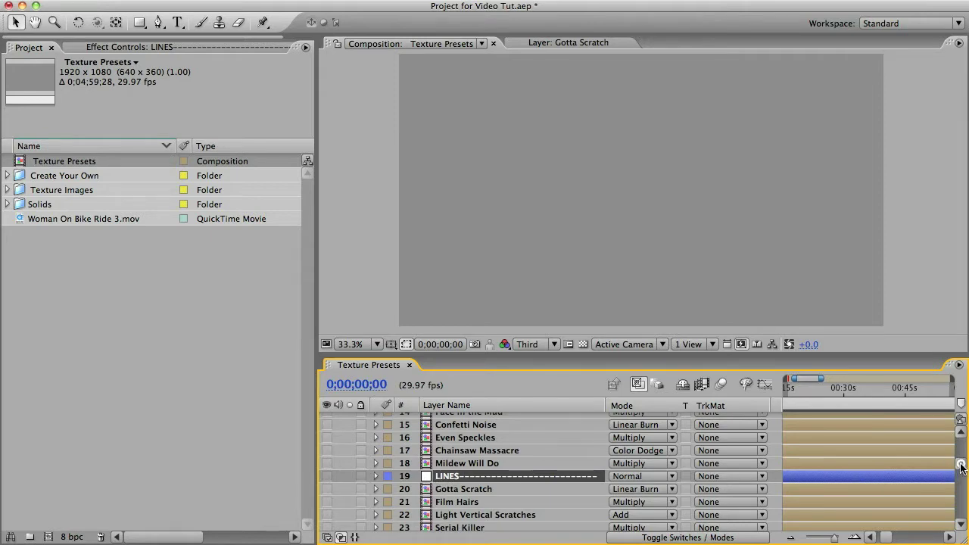
drag(960, 463, 954, 479)
scroll(496, 458, up, 10)
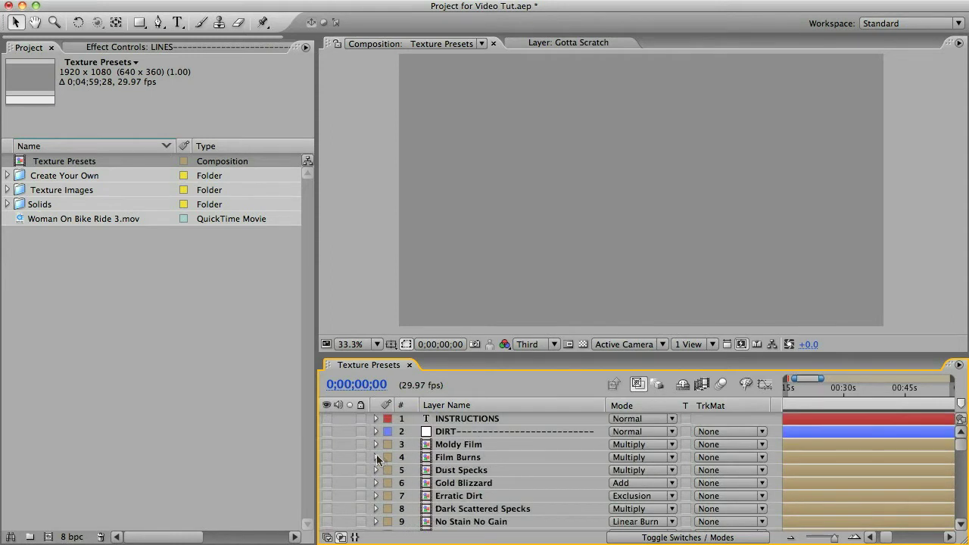
click(326, 444)
- Add Woman On Bike Ride 3.mov to the timeline beneath the texture layers
click(809, 387)
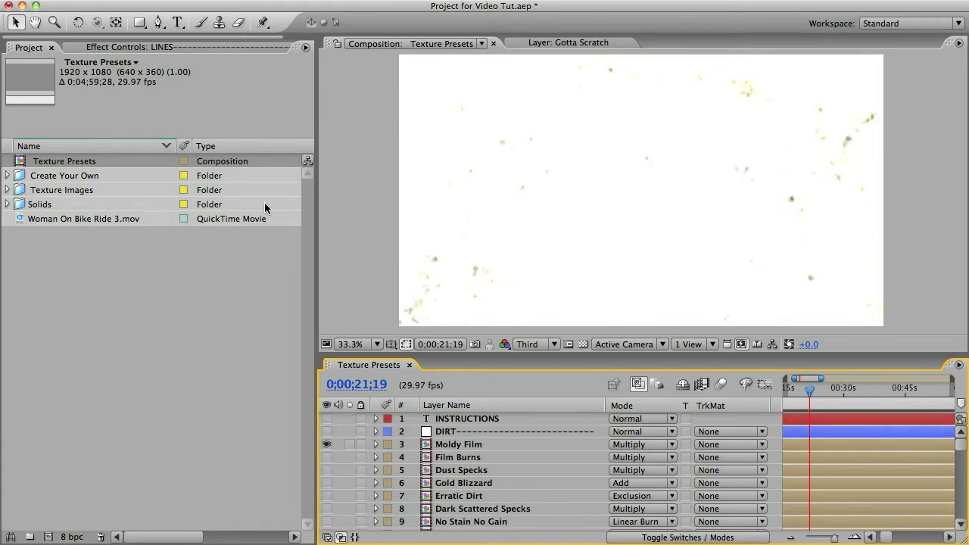
drag(74, 218, 471, 529)
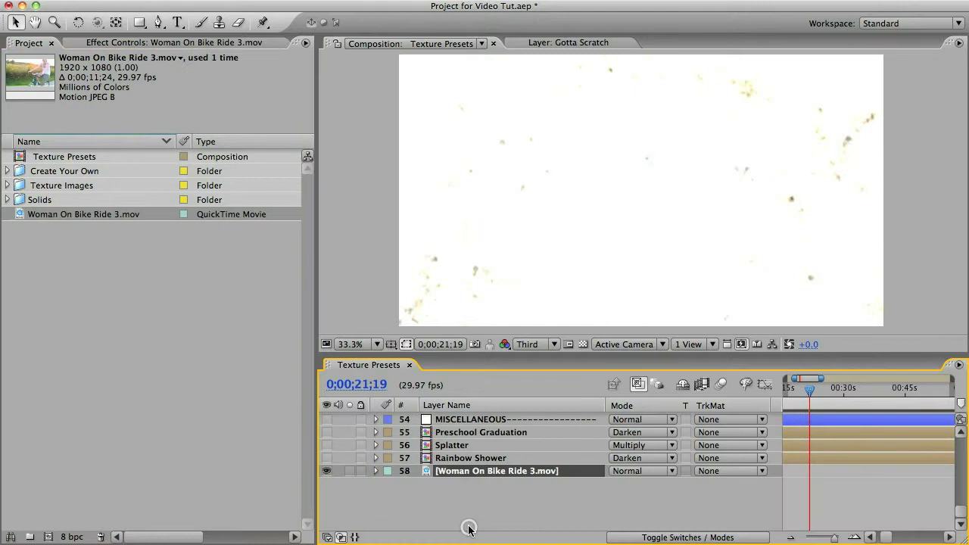
click(813, 387)
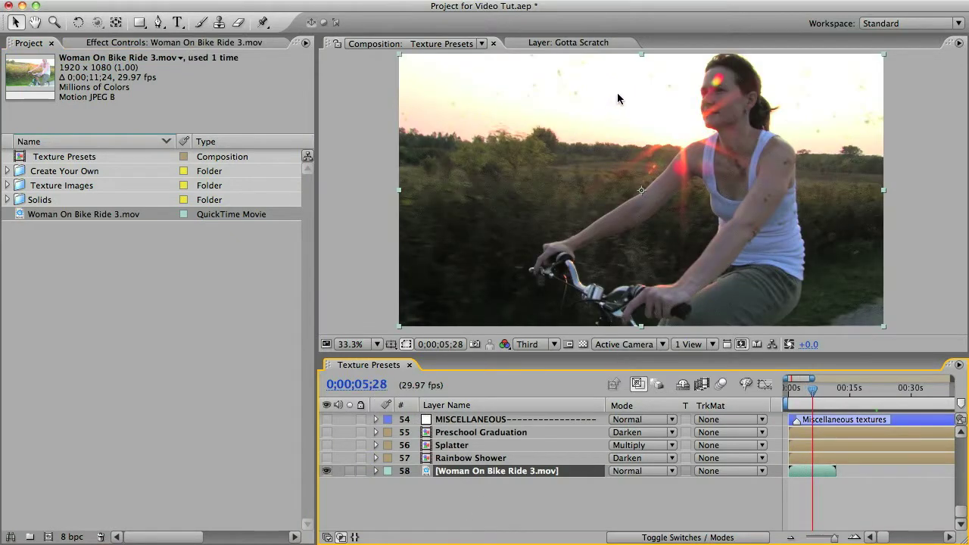
drag(960, 515, 958, 408)
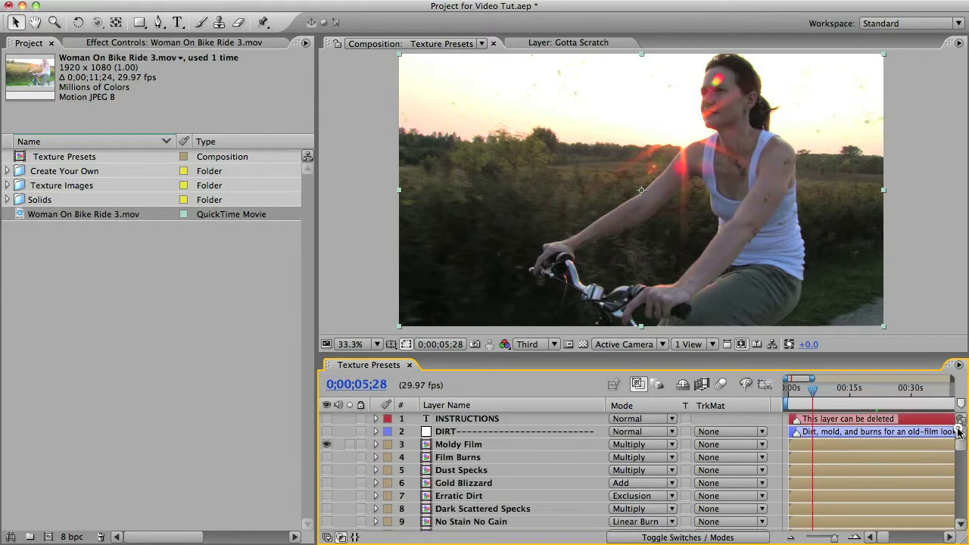
- Change Moldy Film's blend mode from Multiply to Linear Burn, trying Color Burn first
click(502, 445)
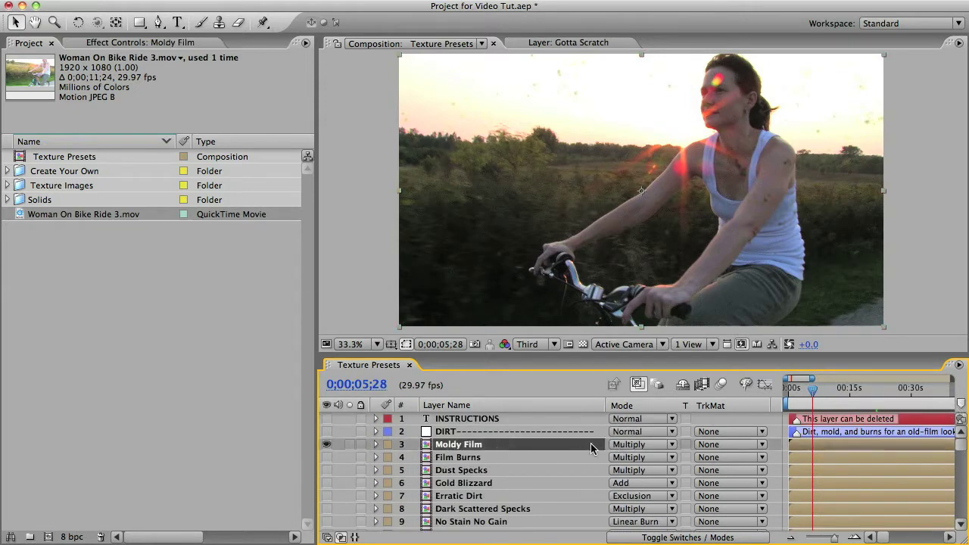
click(655, 445)
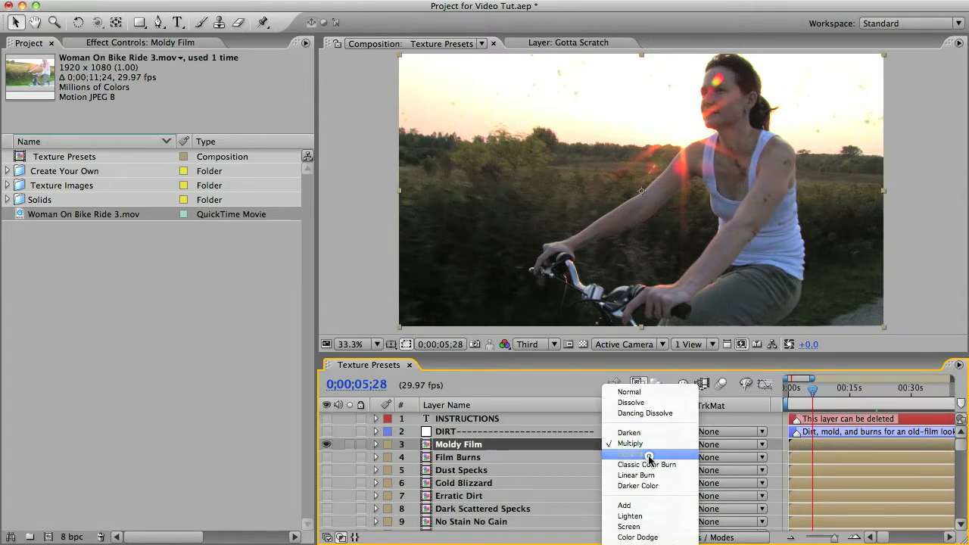
click(649, 453)
click(649, 446)
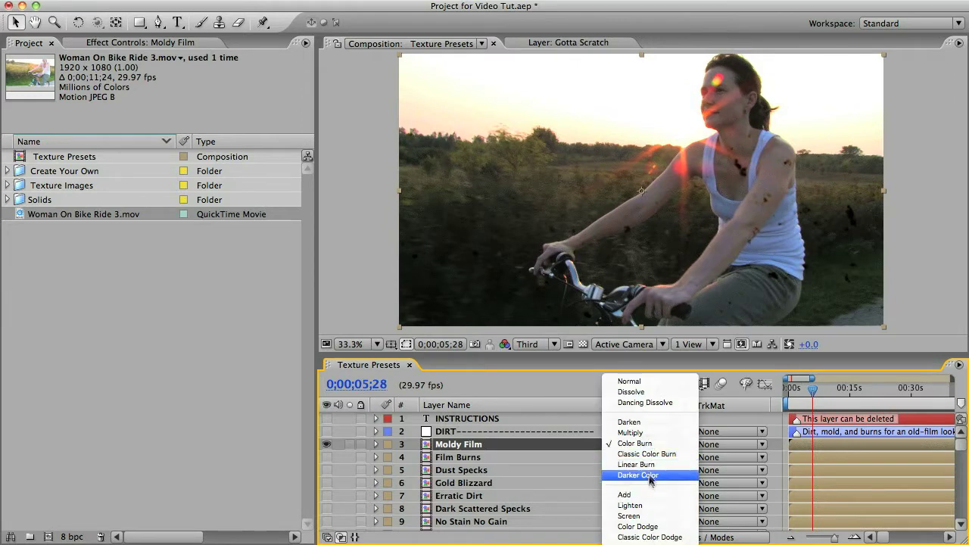
click(652, 465)
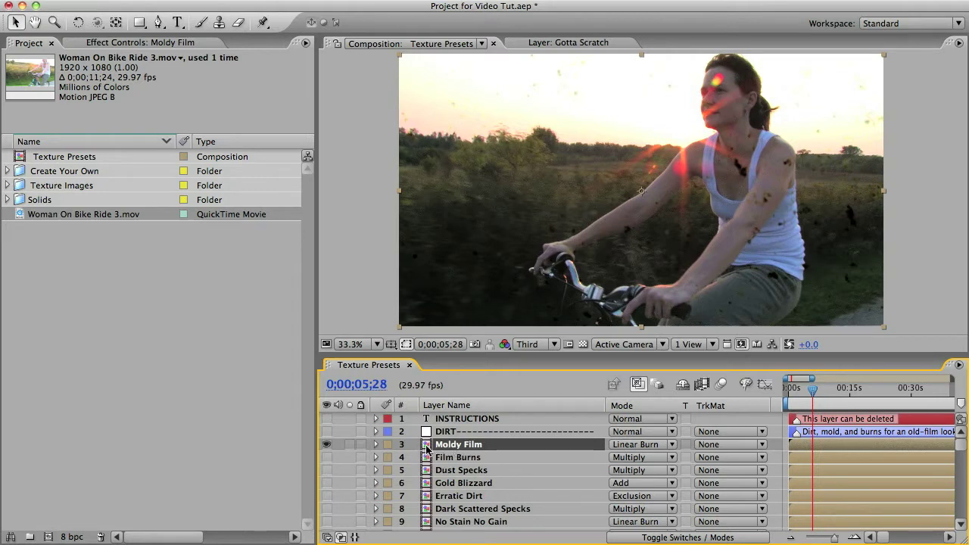
- Open the Moldy Film precomp and select its CONTROL LAYER
double_click(426, 447)
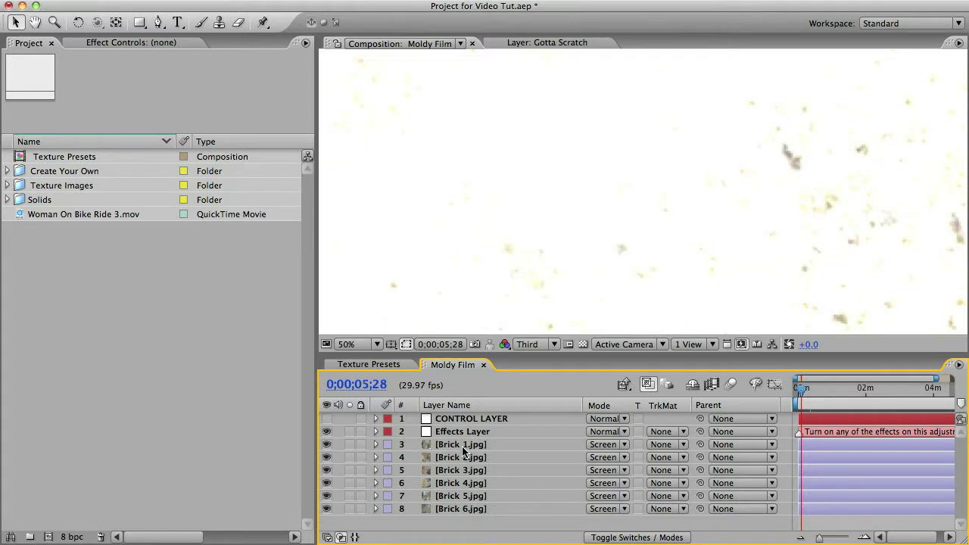
click(479, 420)
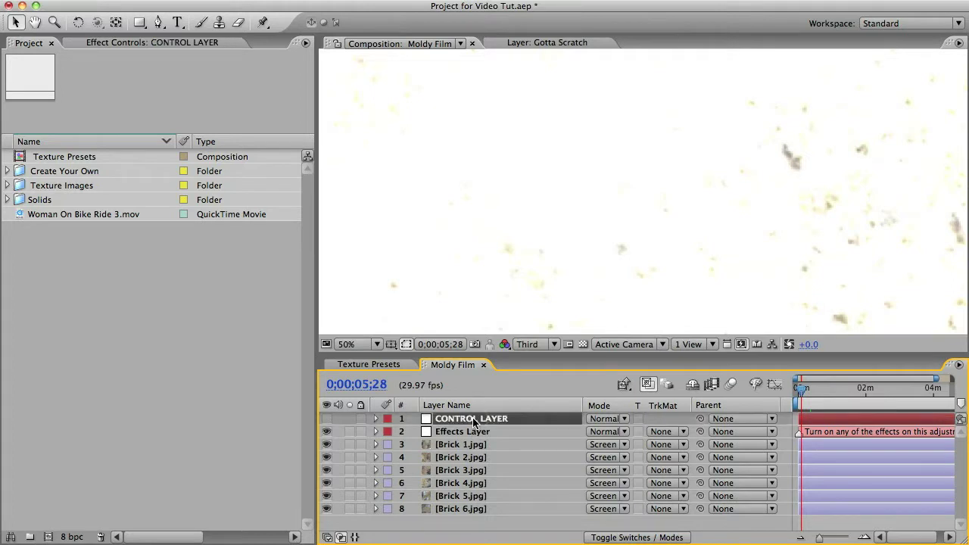
click(463, 431)
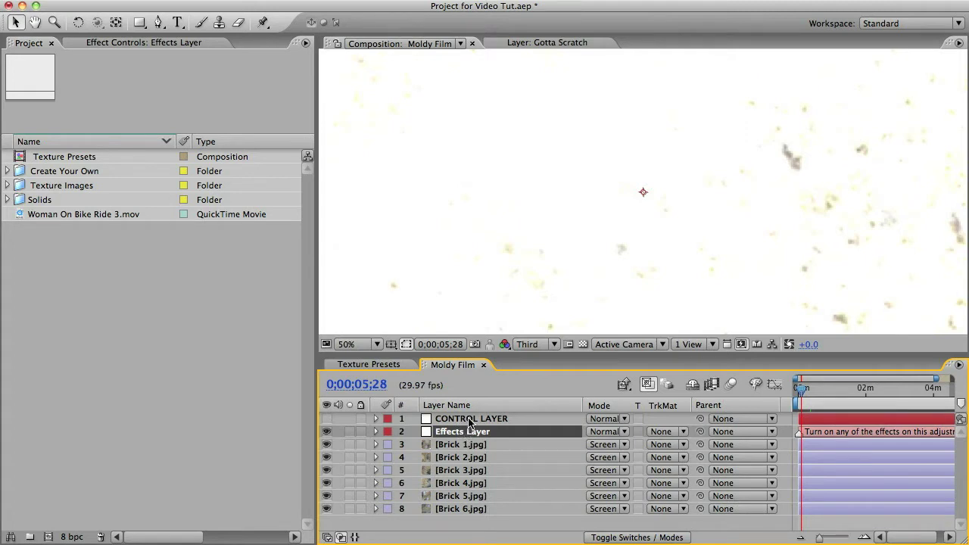
click(470, 419)
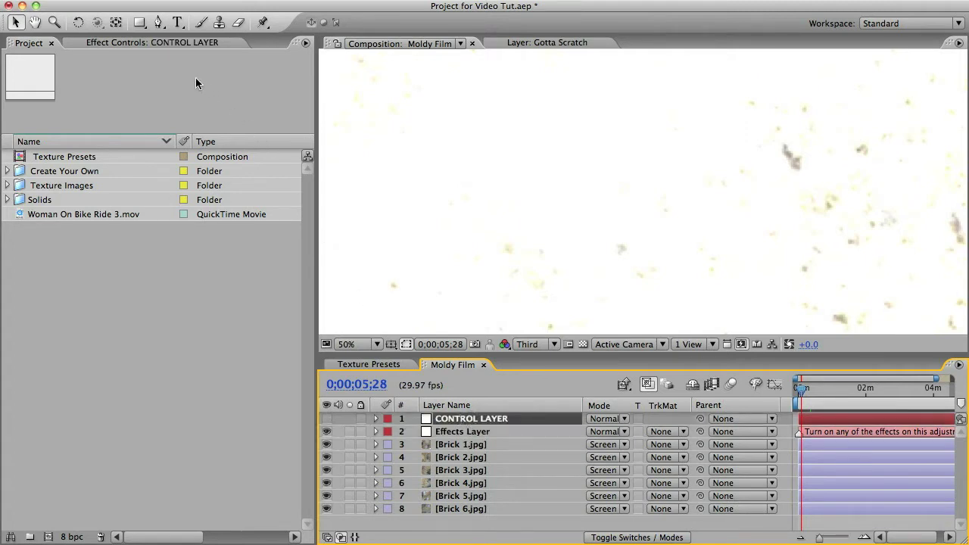
- Widen the Effect Controls panel and review the WIGGLE CONTROLS, LAYER BLINKING and EFFECTS LAYER groups
click(154, 43)
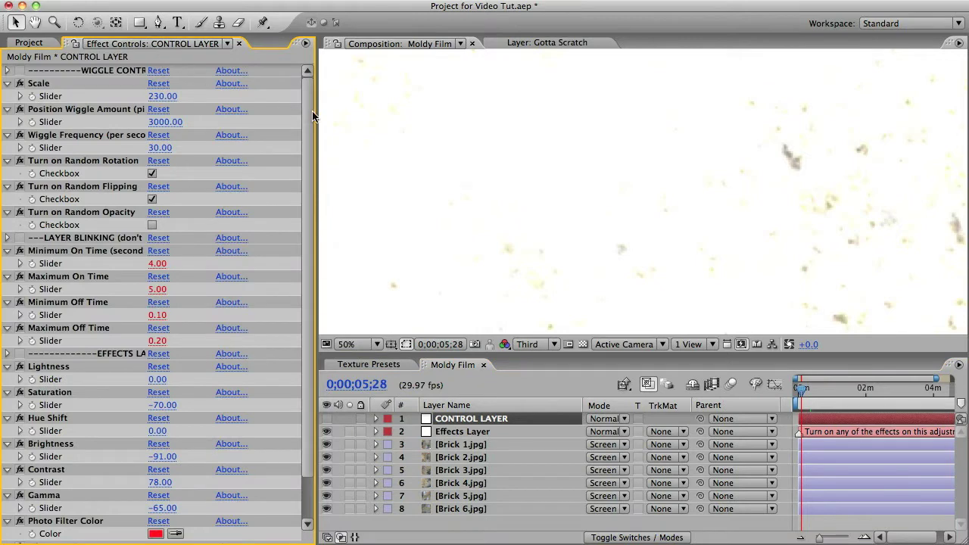
drag(314, 117, 382, 117)
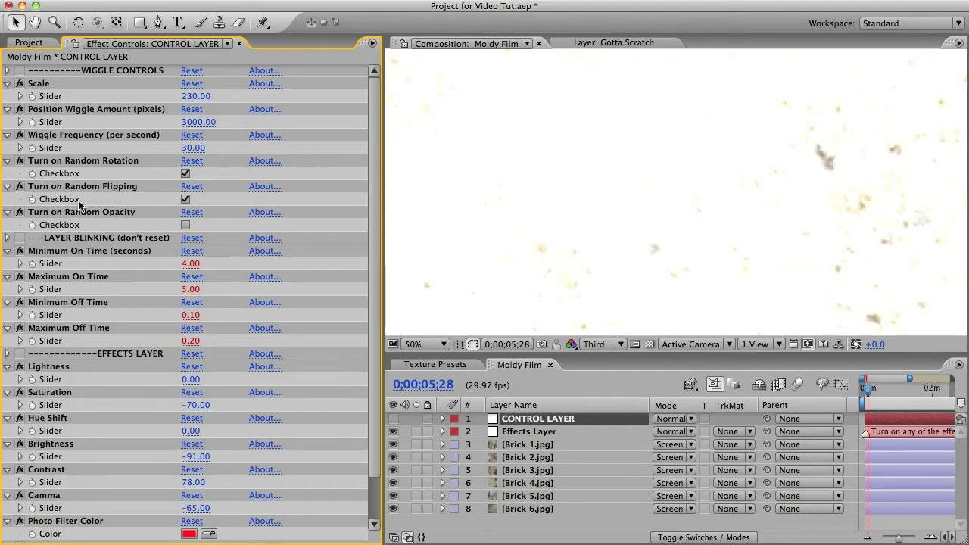
click(90, 70)
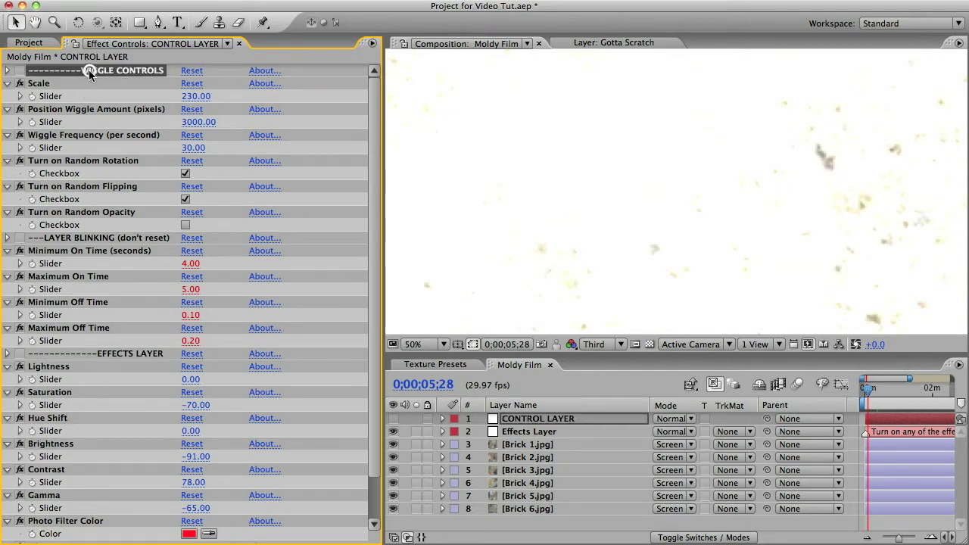
click(95, 239)
click(104, 353)
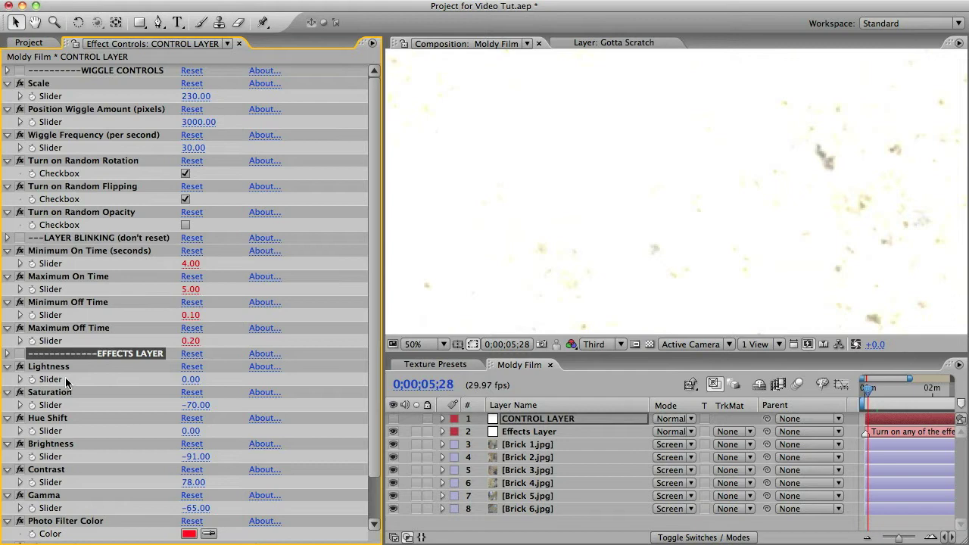
click(9, 355)
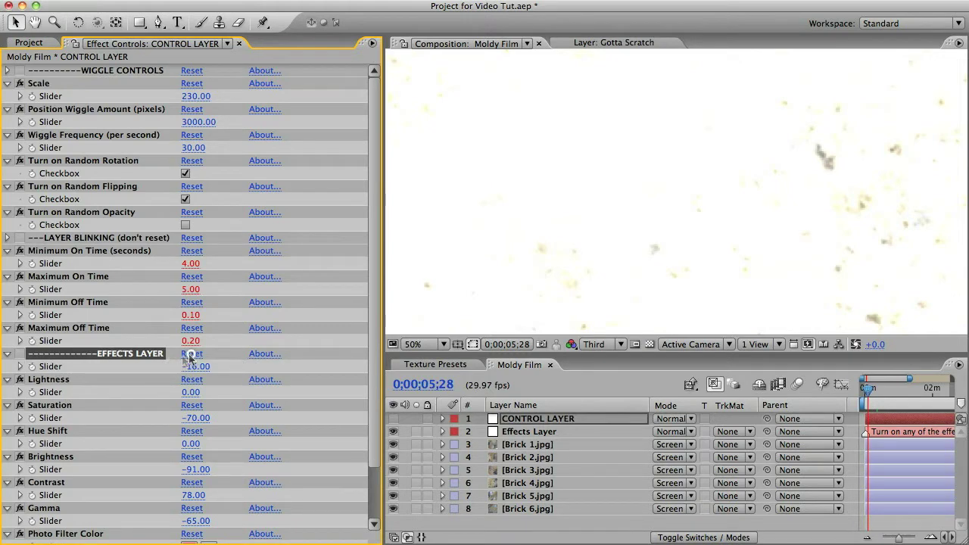
click(8, 353)
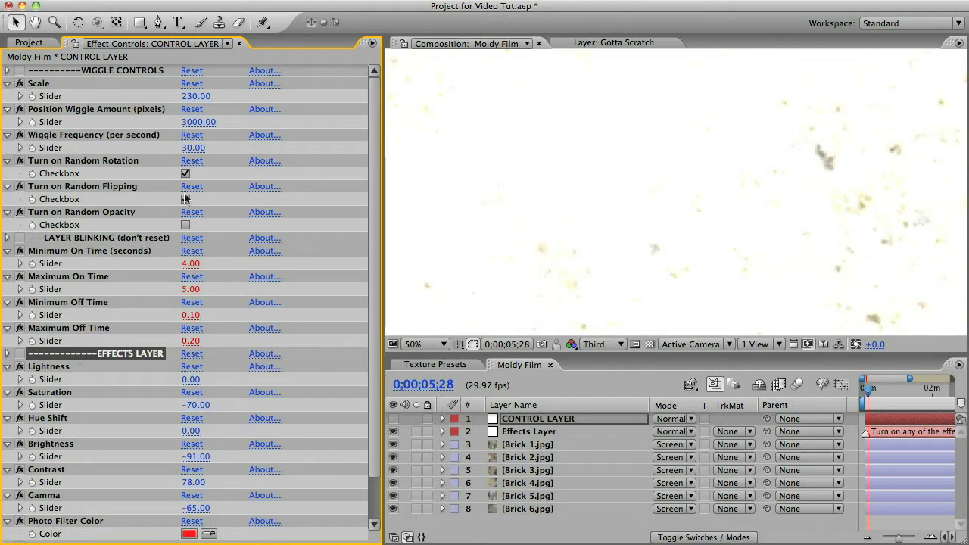
click(371, 44)
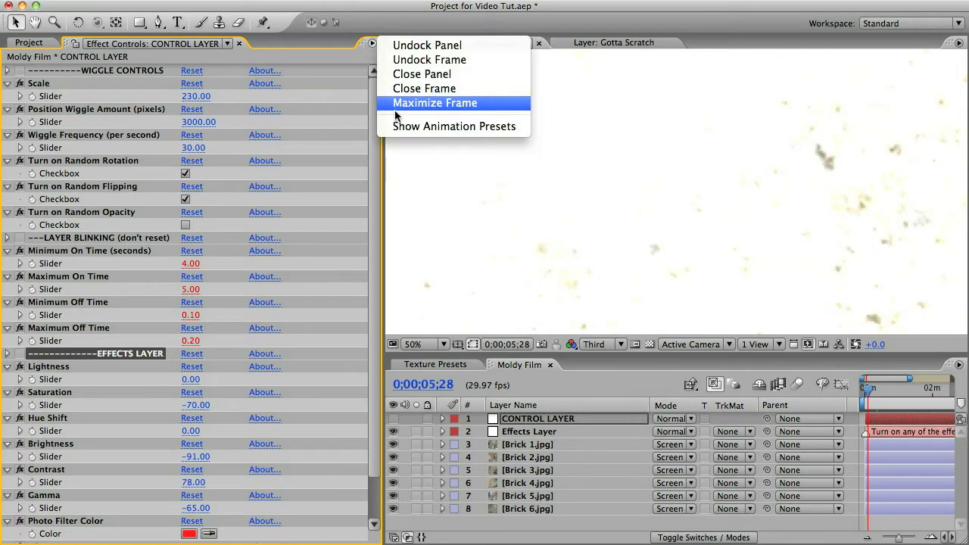
click(396, 126)
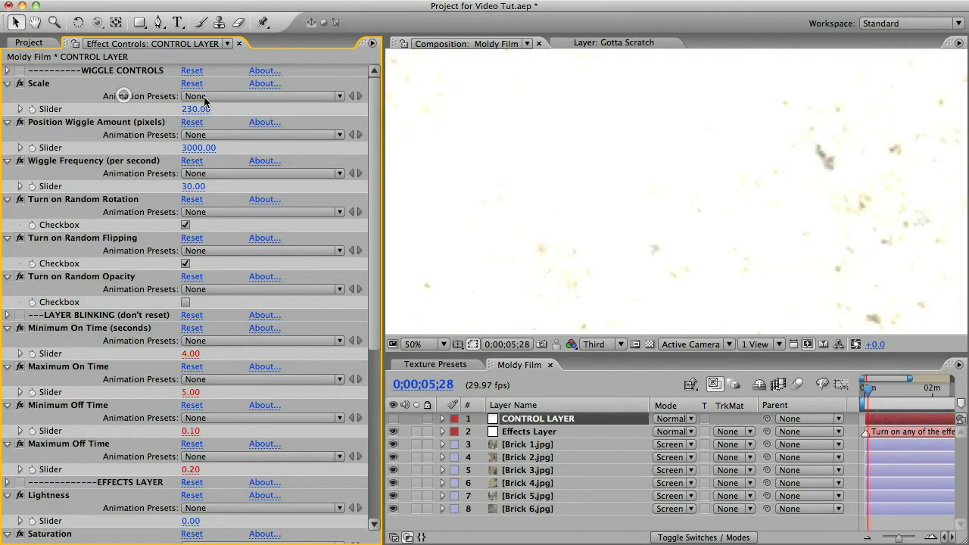
click(373, 43)
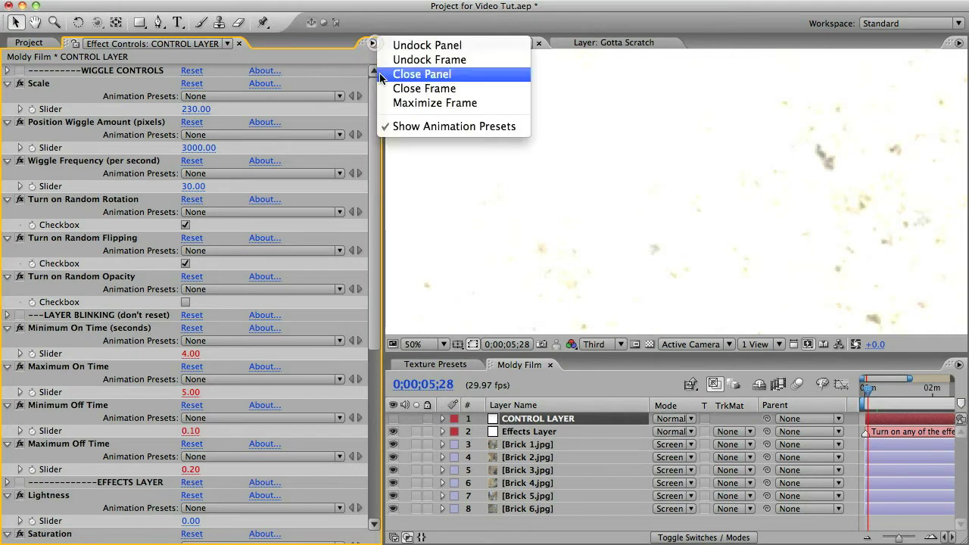
click(396, 125)
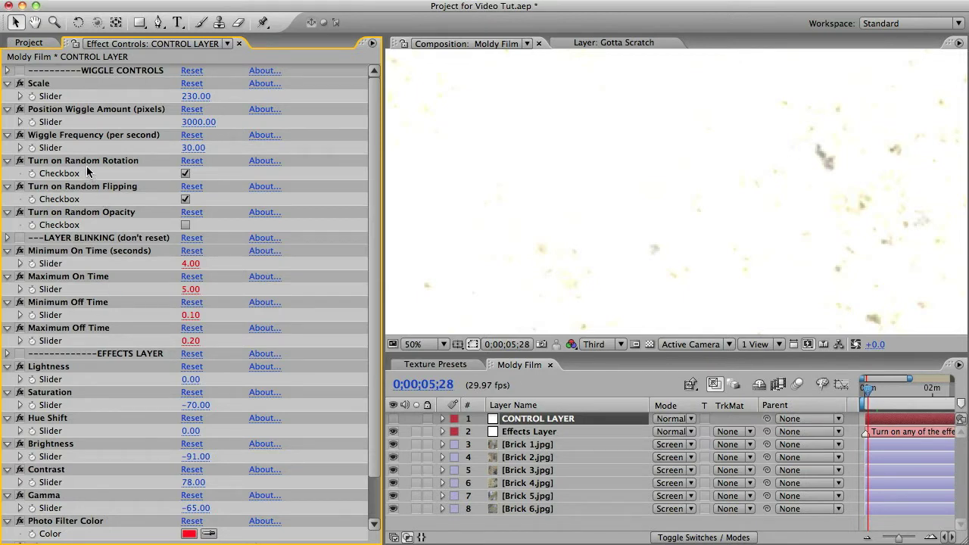
- Review the Scale and Position Wiggle Amount controls, then zoom the viewer out to 3.1%
click(39, 84)
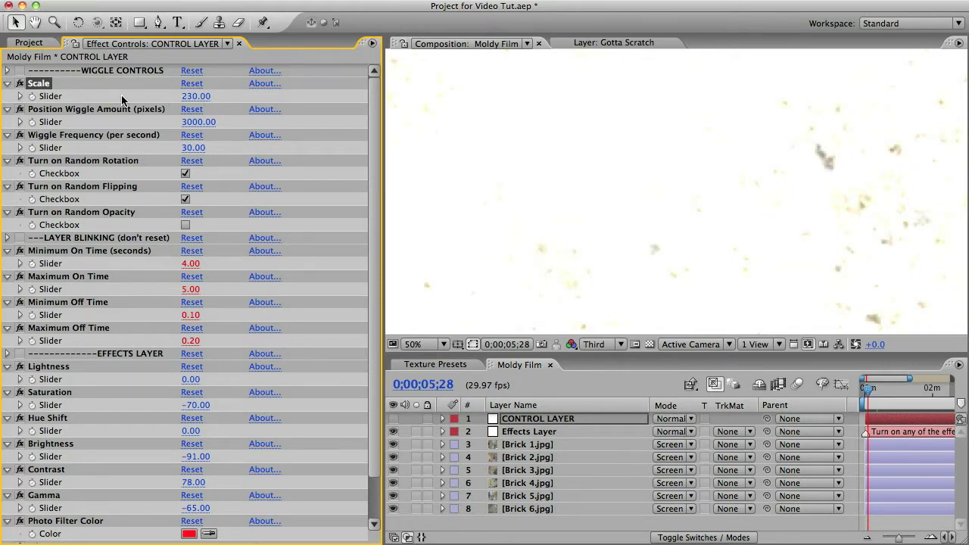
click(74, 110)
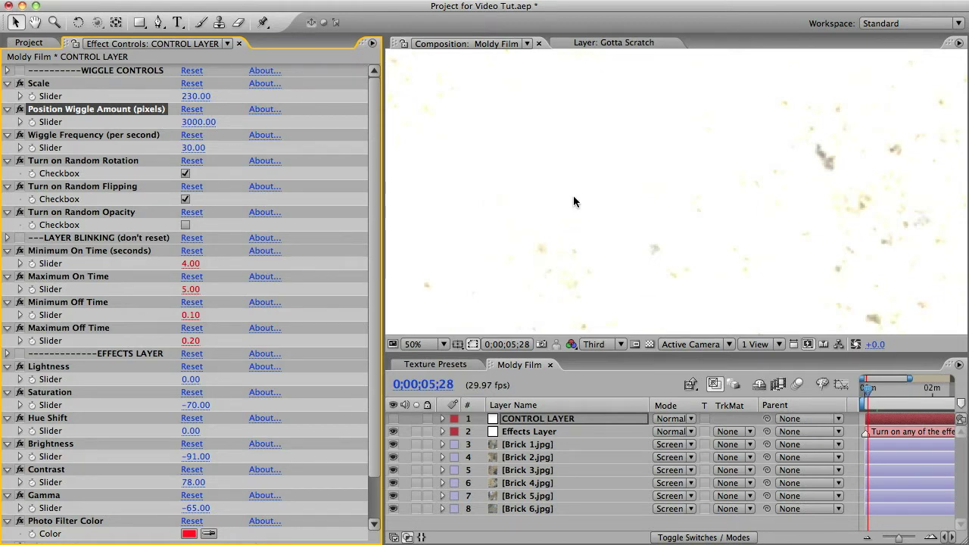
scroll(573, 198, down, 8)
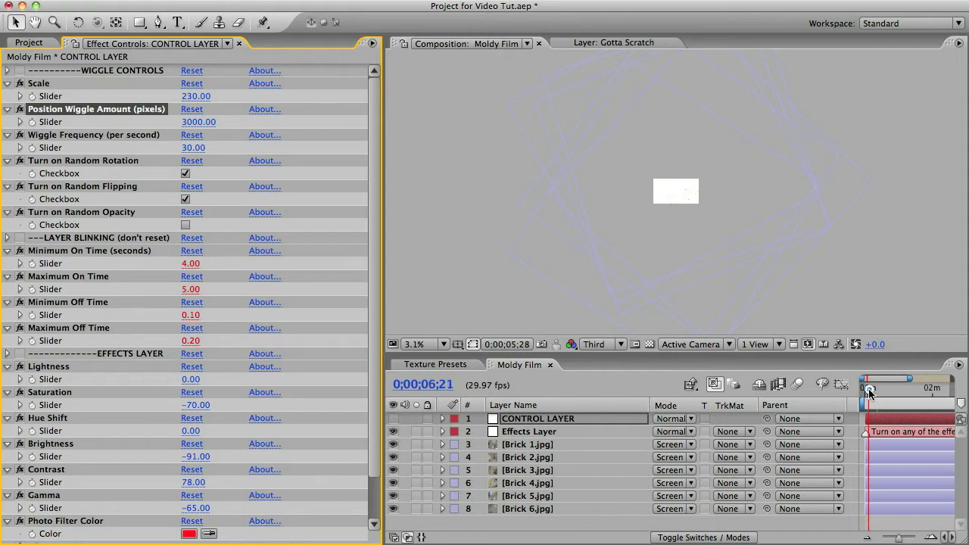
- At 0;00;57;22, turn on Random Rotation and Random Flipping, leaving Random Opacity off
drag(867, 389, 896, 394)
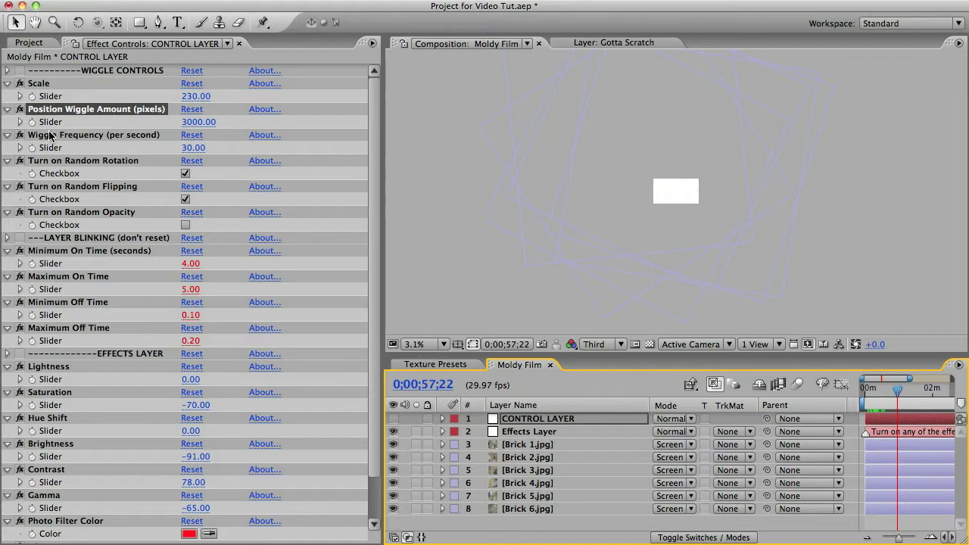
click(115, 136)
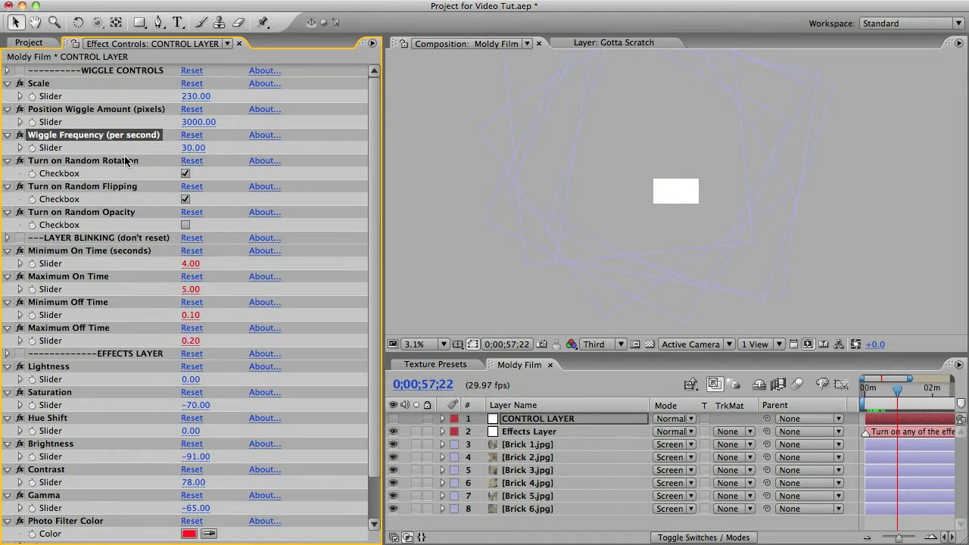
click(108, 162)
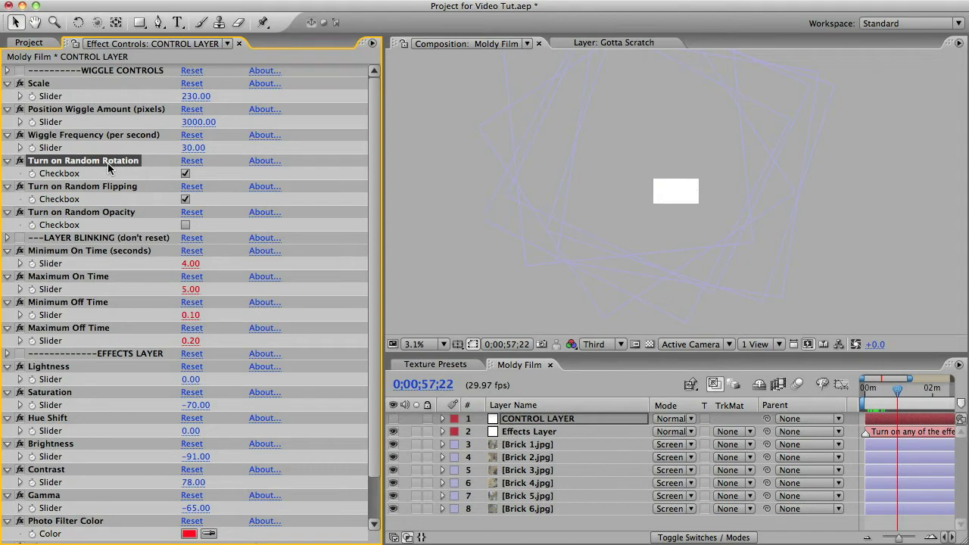
click(184, 174)
click(86, 187)
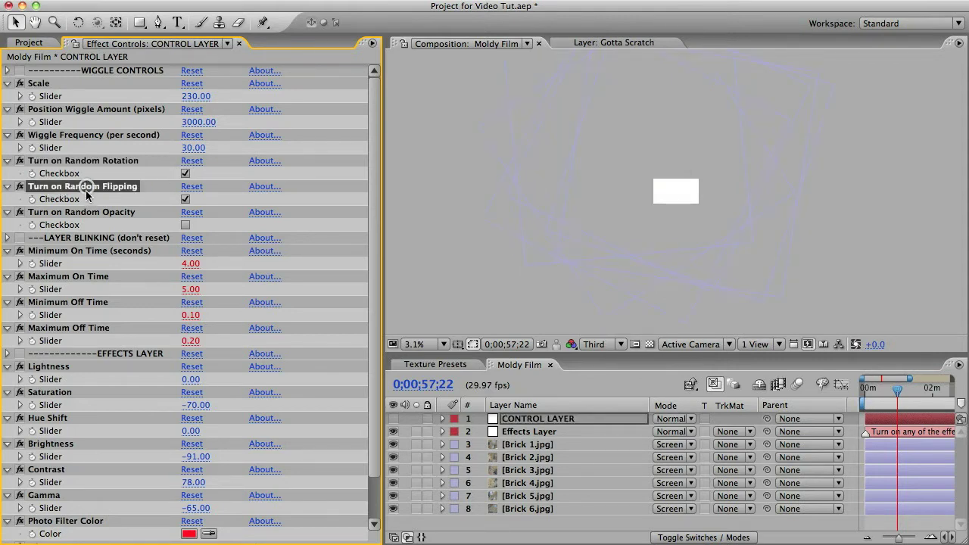
click(184, 200)
click(136, 212)
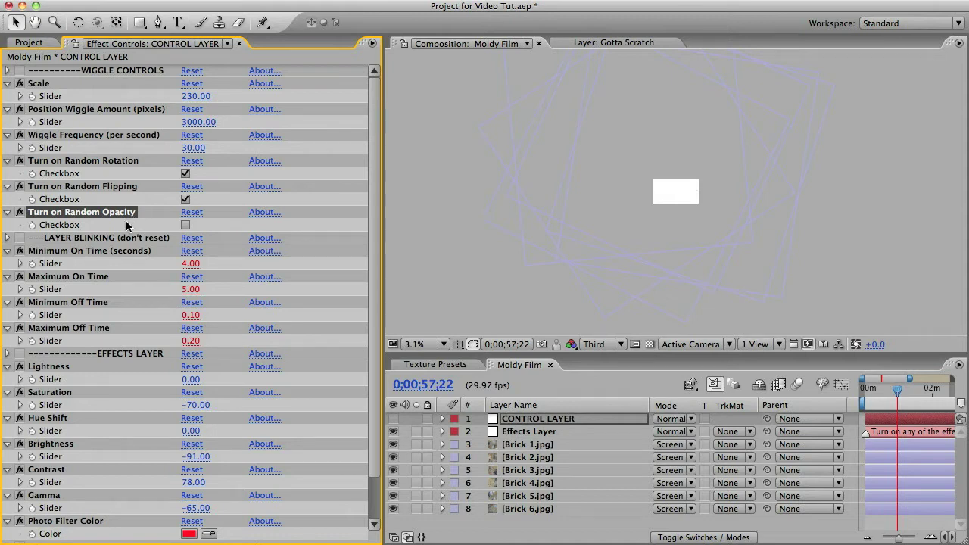
- Review the LAYER BLINKING timing controls, then select Effects Layer to show its Fast Blur, Glow and other effects
click(97, 239)
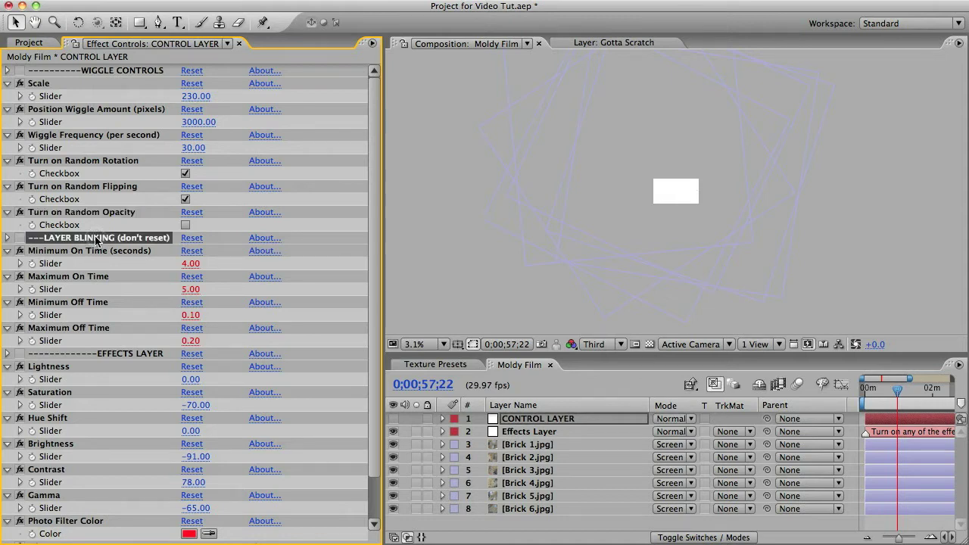
click(79, 253)
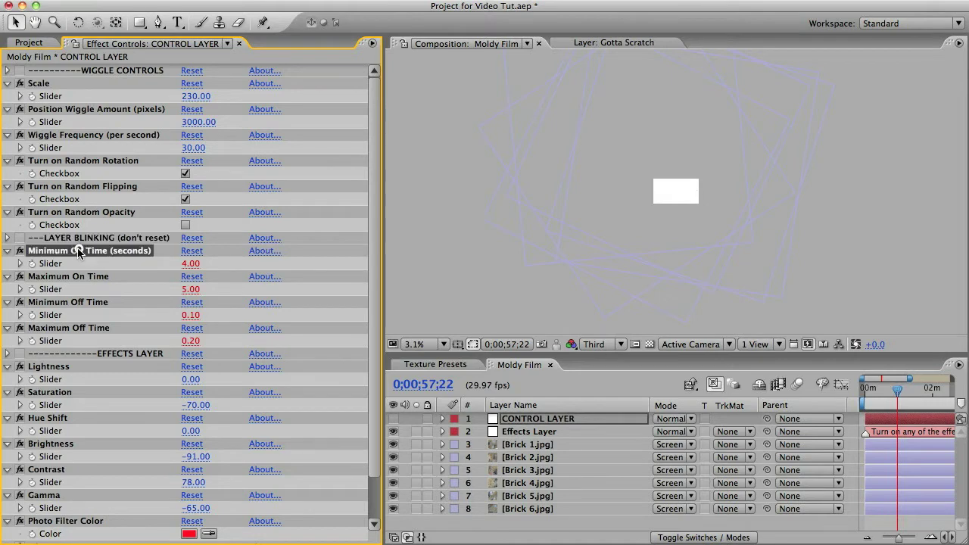
shift+click(72, 327)
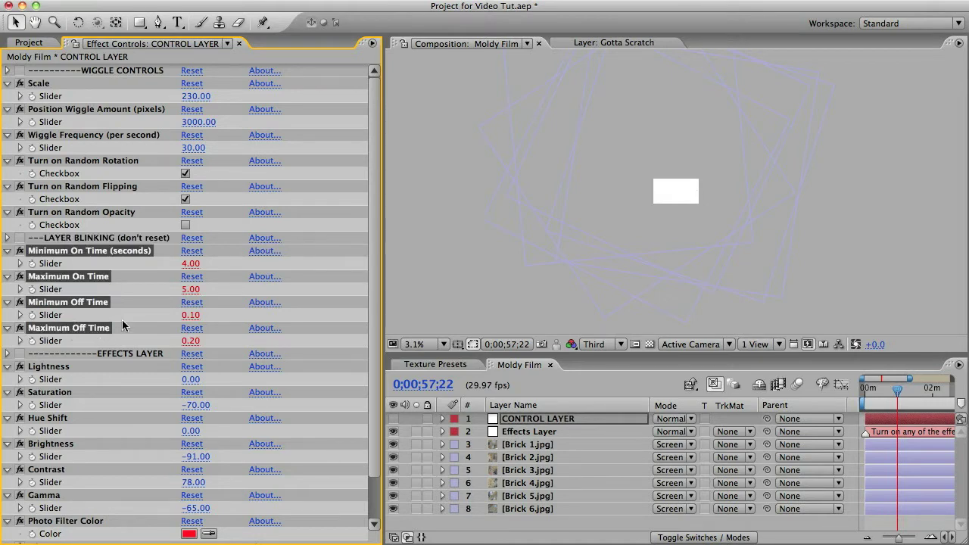
click(117, 238)
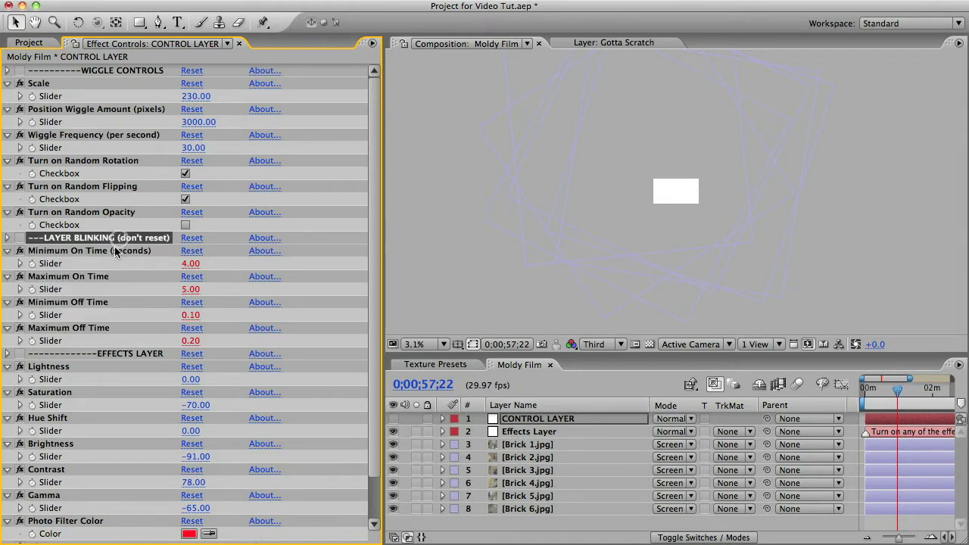
click(116, 250)
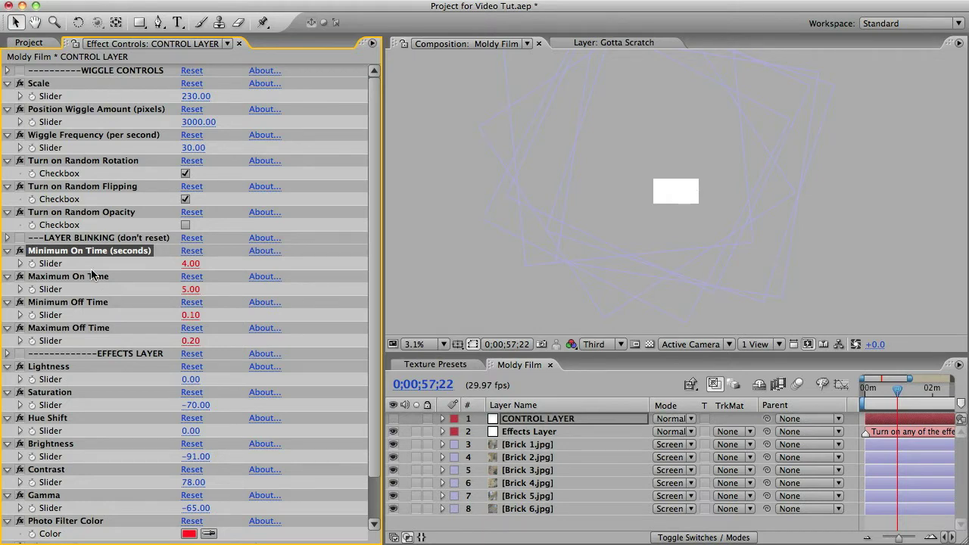
click(62, 353)
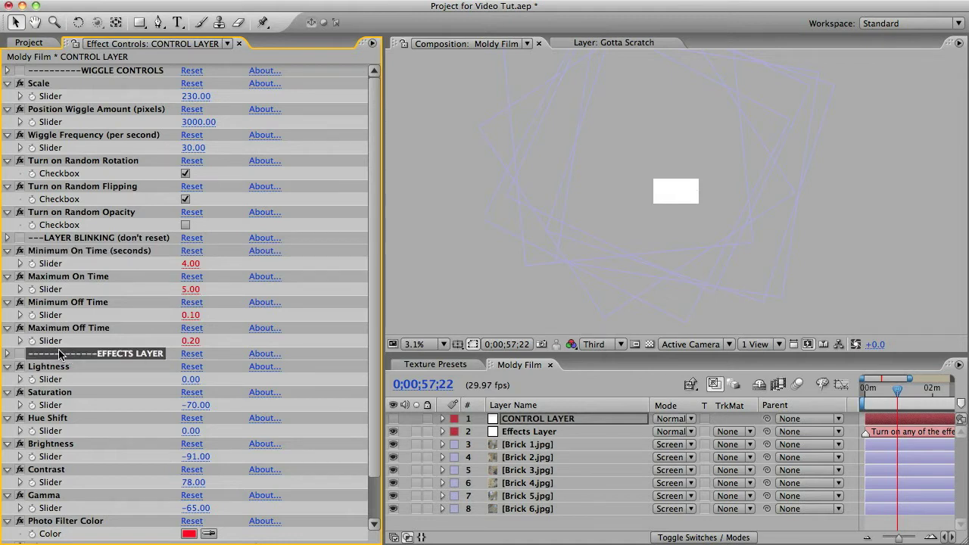
click(521, 431)
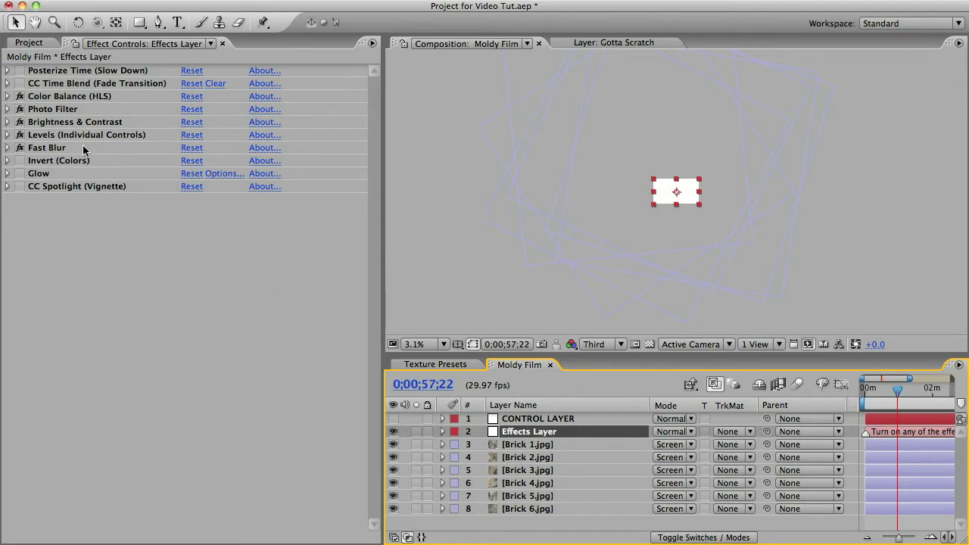
click(48, 110)
click(36, 122)
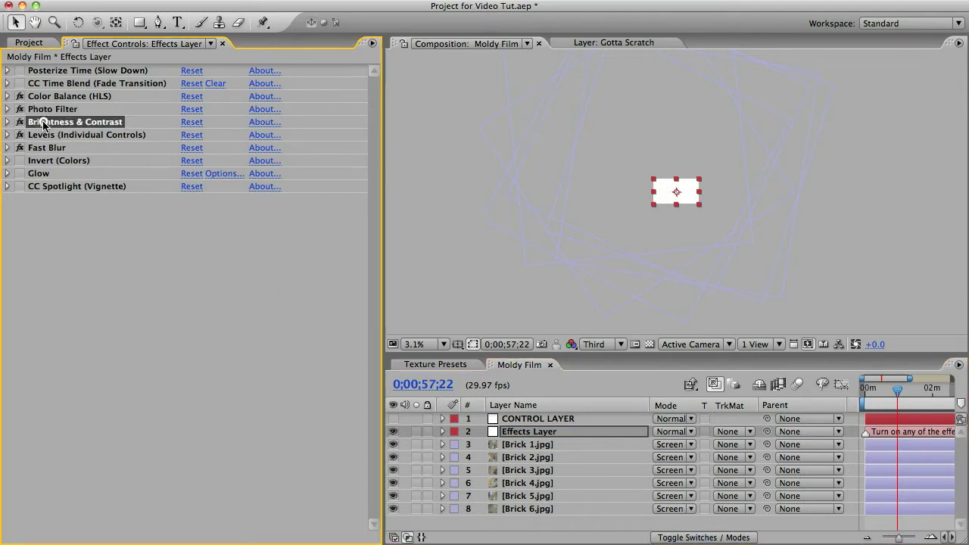
click(84, 136)
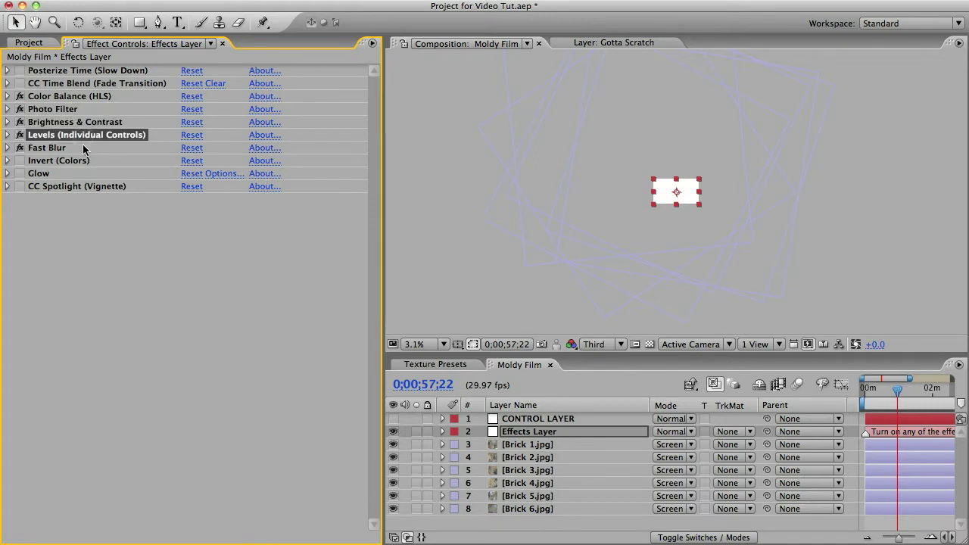
click(512, 419)
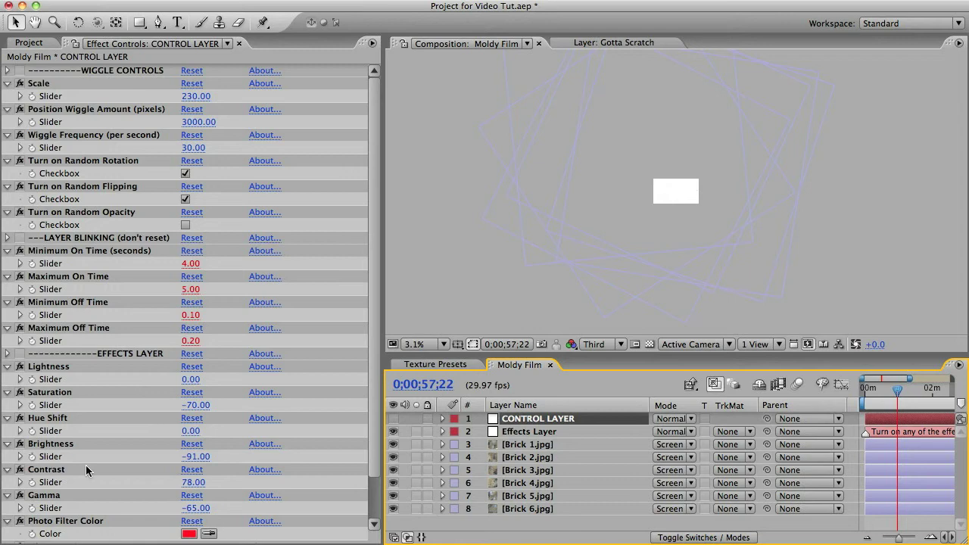
scroll(85, 464, down, 3)
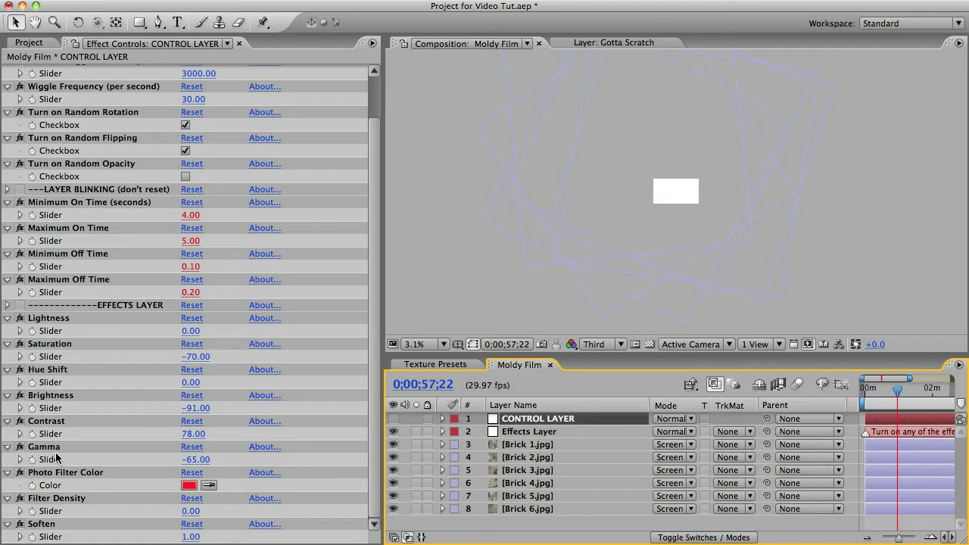
click(544, 435)
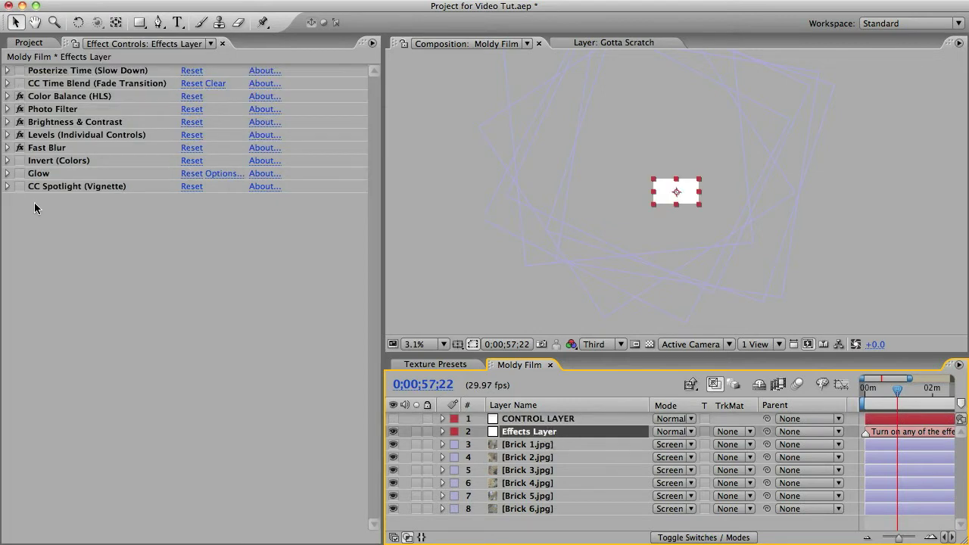
click(60, 161)
click(60, 171)
click(56, 81)
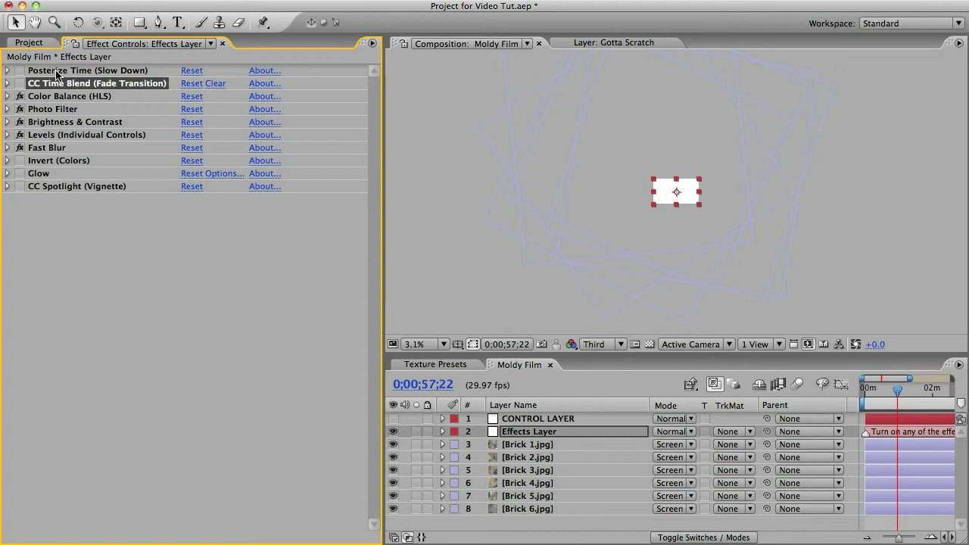
click(20, 160)
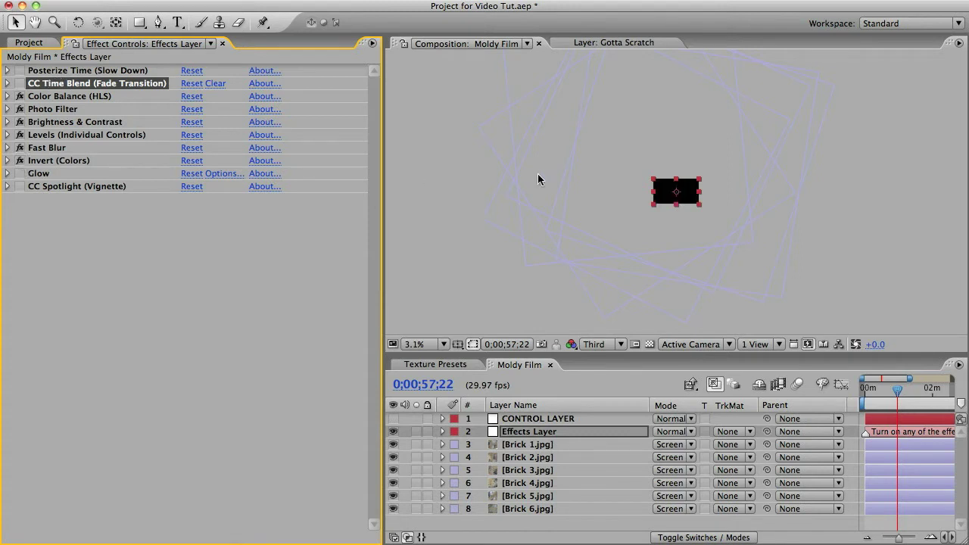
key(period)
key(period)
key(period)
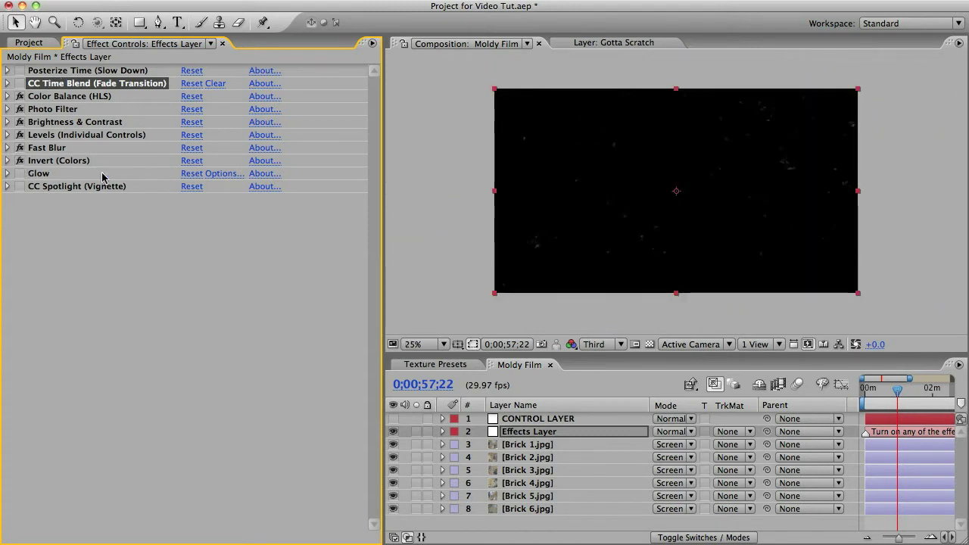
click(21, 160)
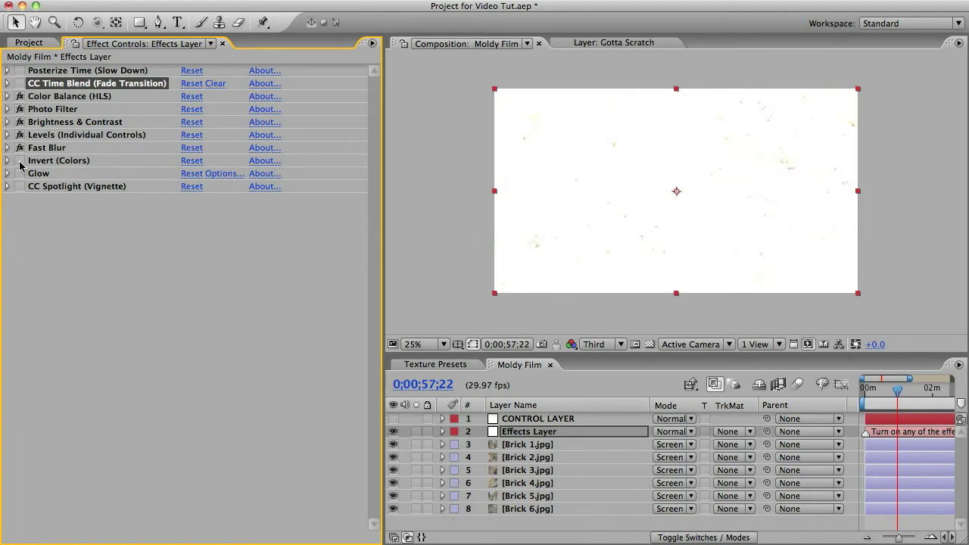
click(54, 71)
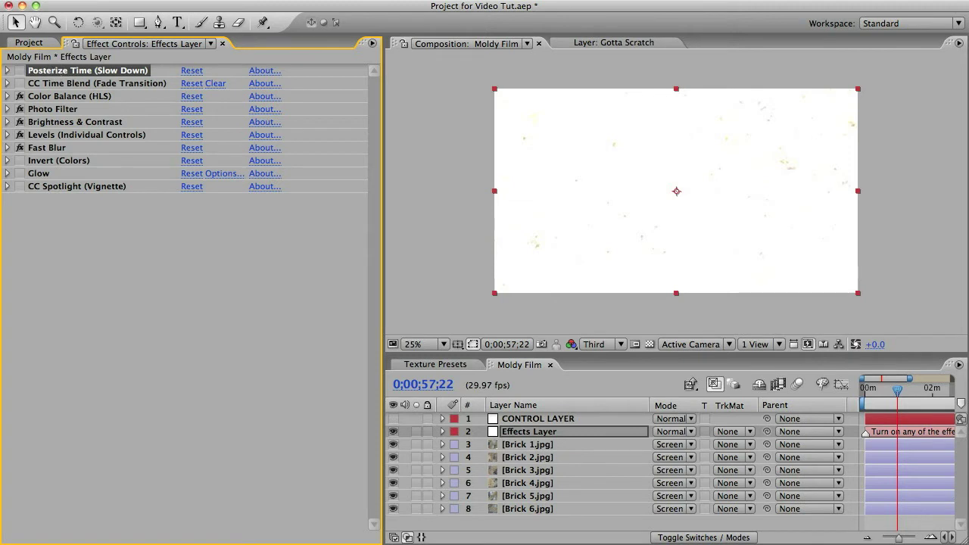
click(8, 70)
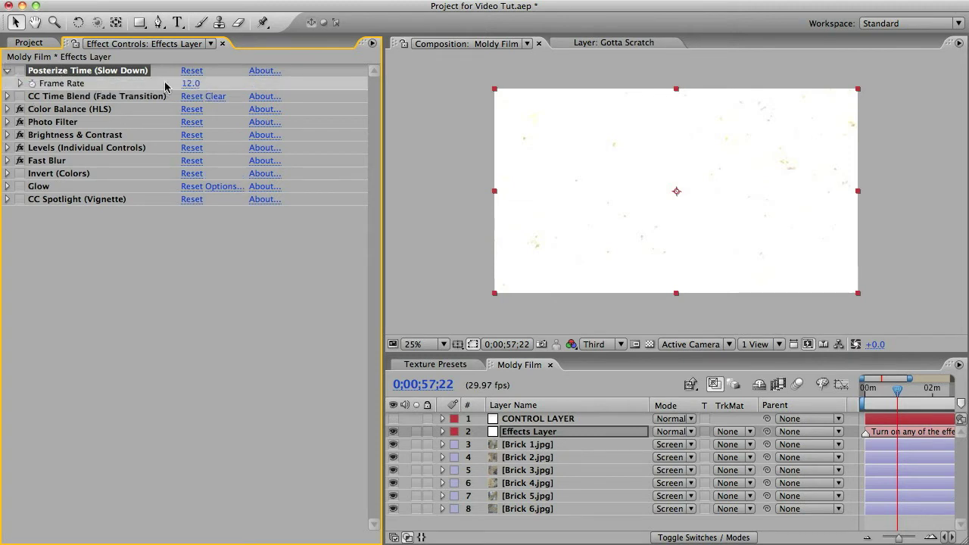
click(7, 71)
click(56, 84)
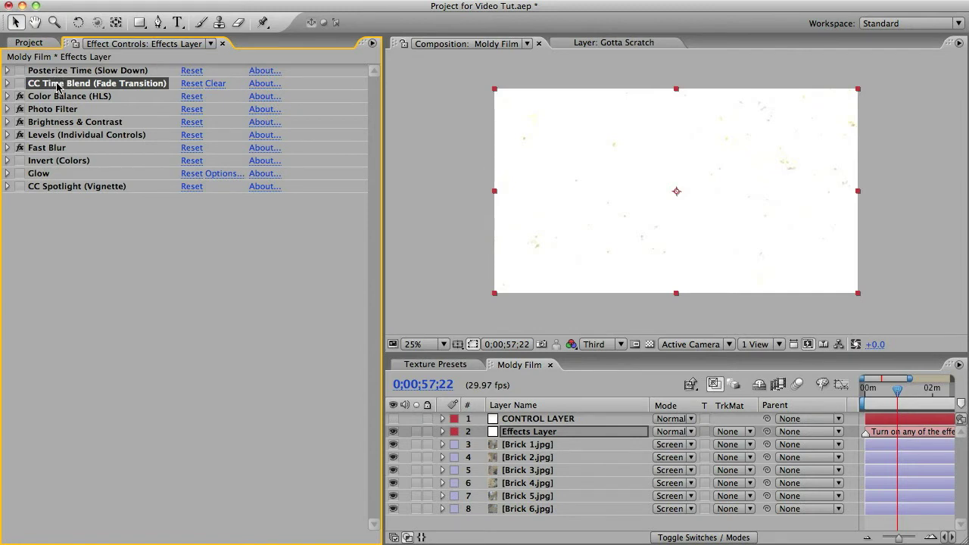
click(53, 161)
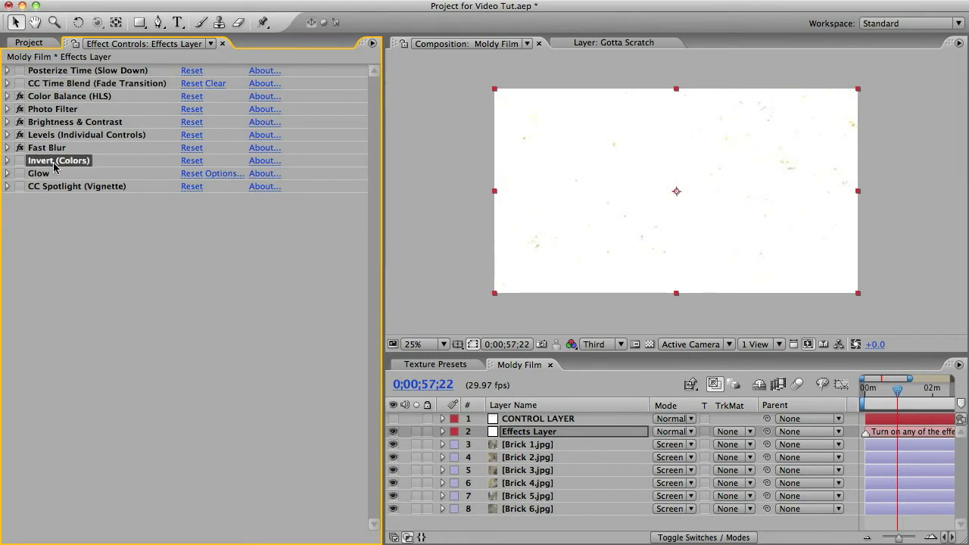
- Close the Moldy Film tab and move the Texture Presets playhead to 0;00;04;13
click(549, 365)
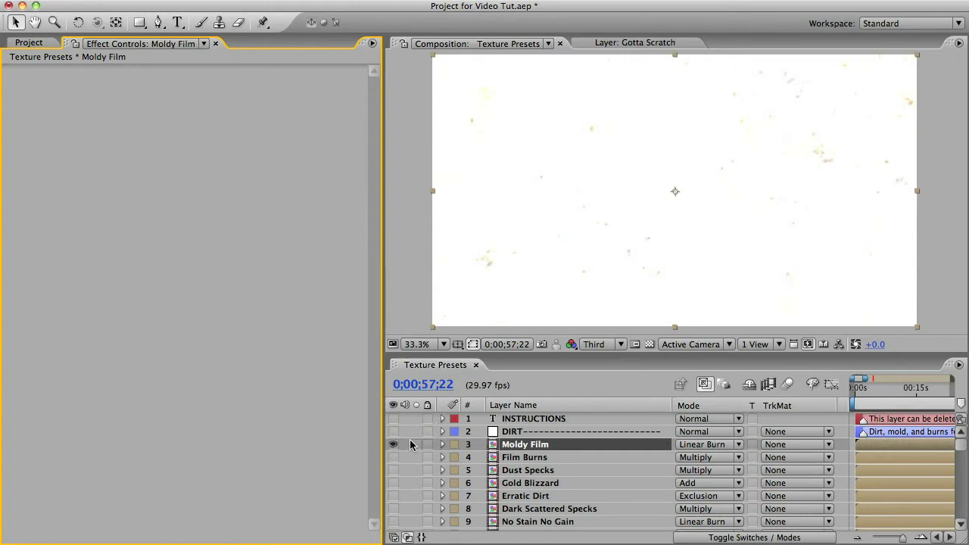
click(396, 448)
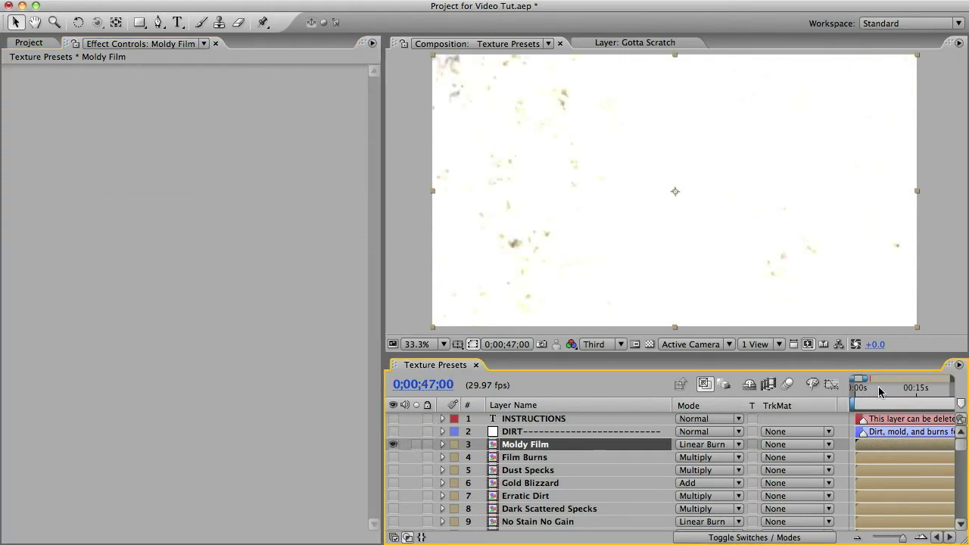
drag(880, 388, 874, 391)
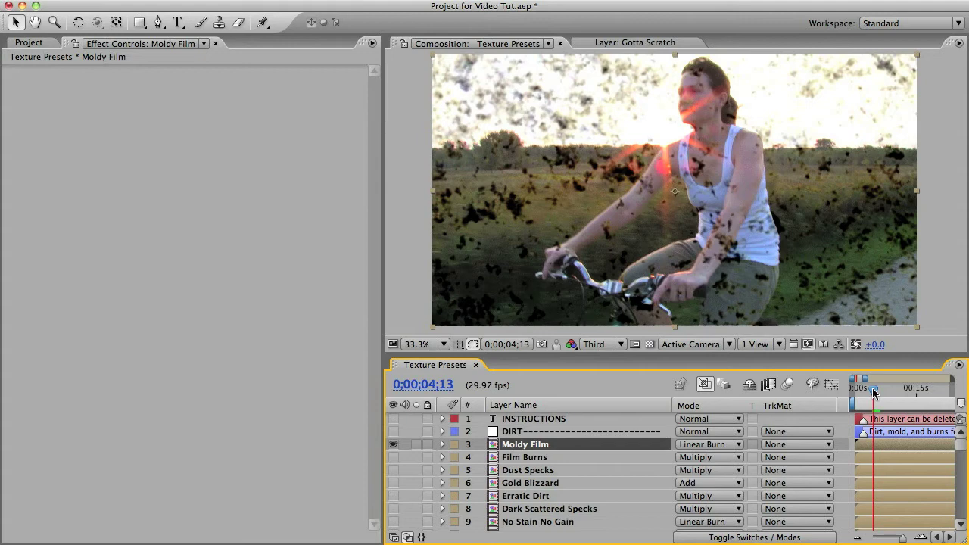
- Apply the Channel > Invert effect to Moldy Film
click(198, 2)
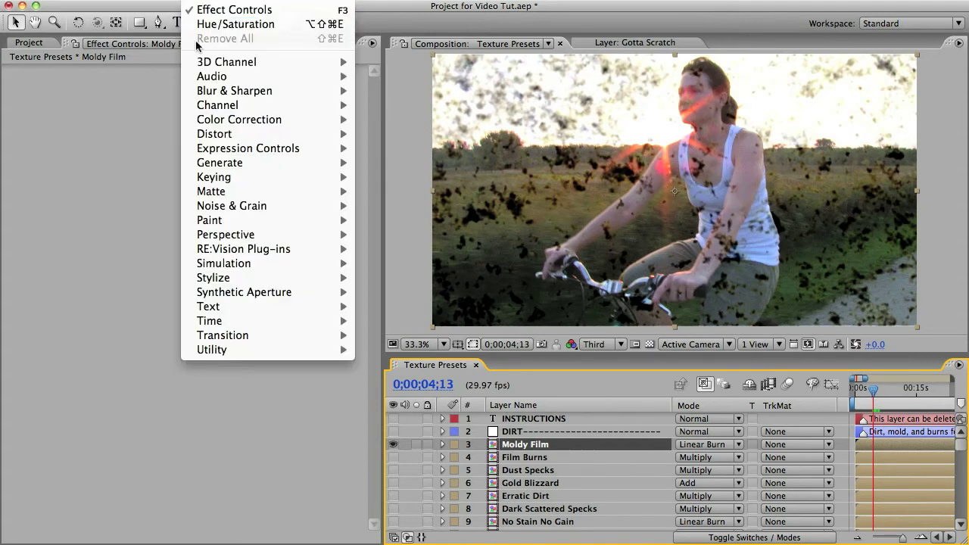
mouse_move(203, 107)
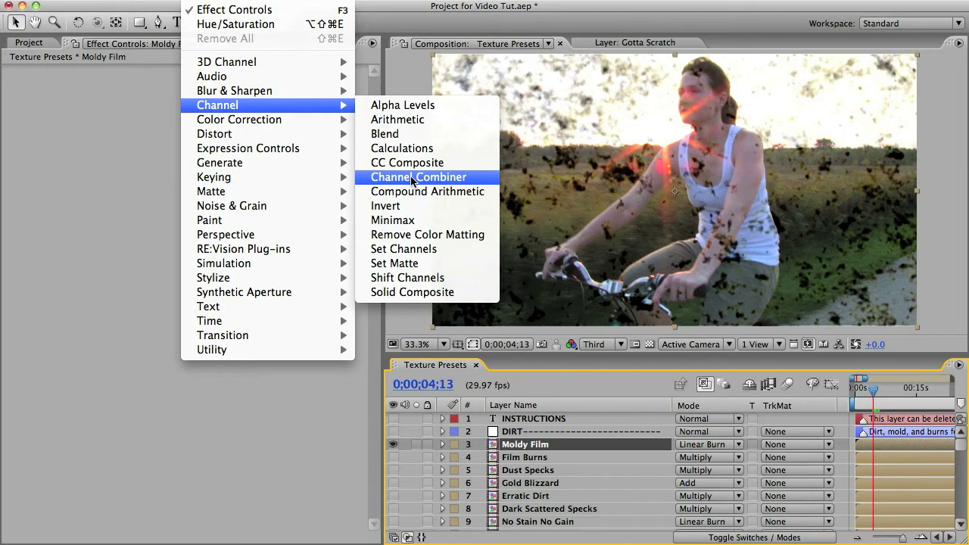
click(399, 206)
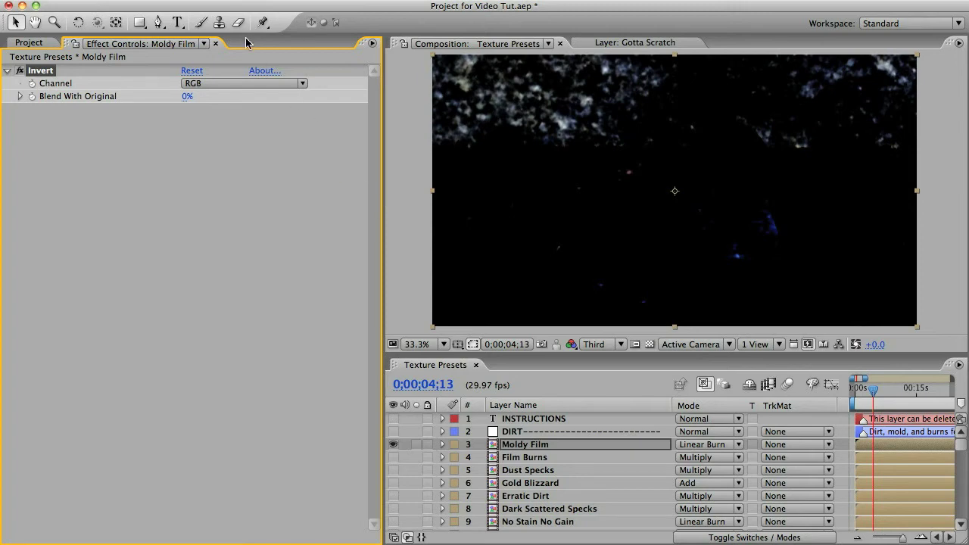
- Add Hue/Saturation with Master Hue 180° and set Moldy Film's blend mode to Screen
click(214, 2)
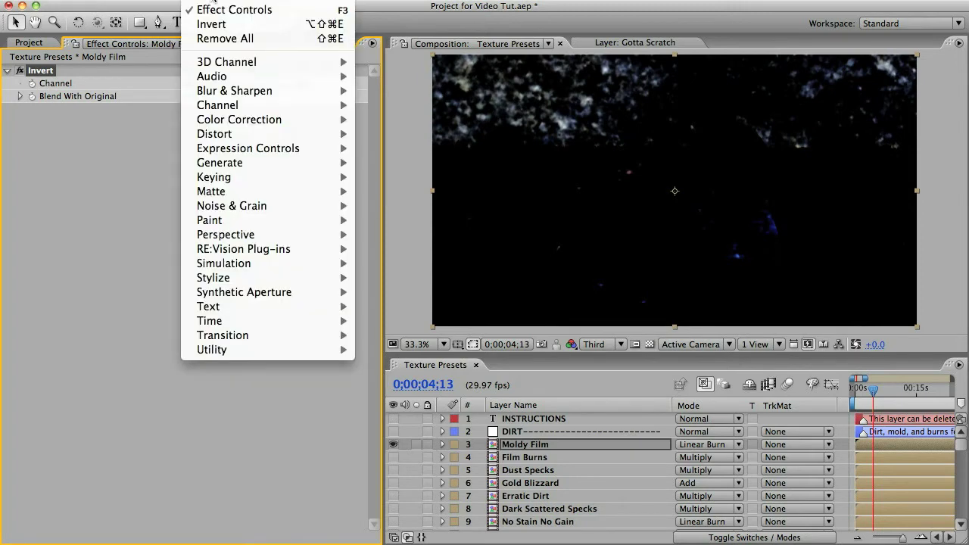
mouse_move(264, 119)
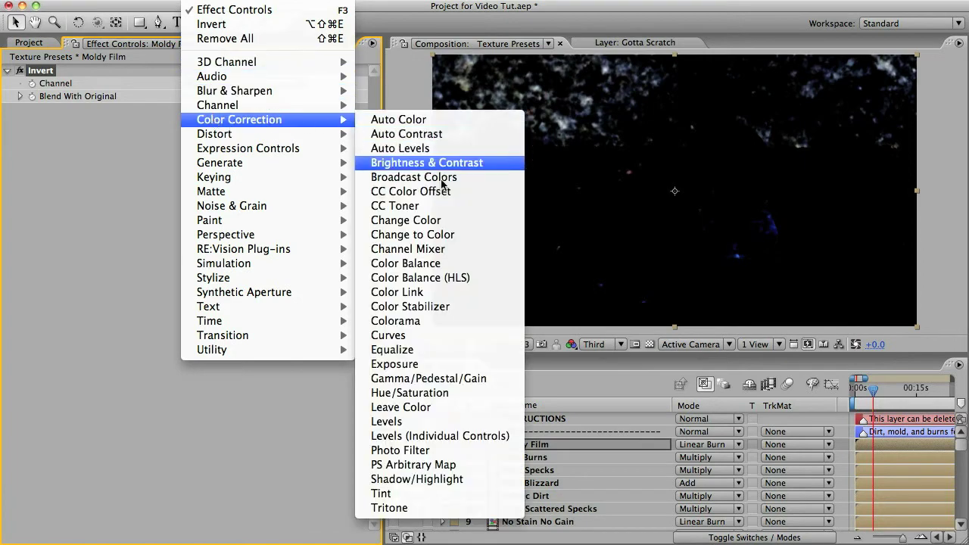
click(420, 392)
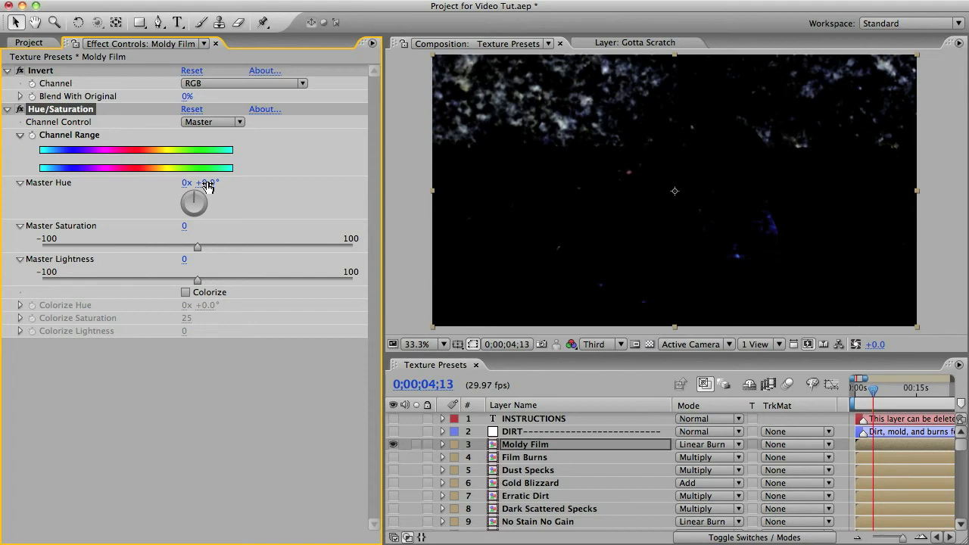
click(210, 183)
key(Return)
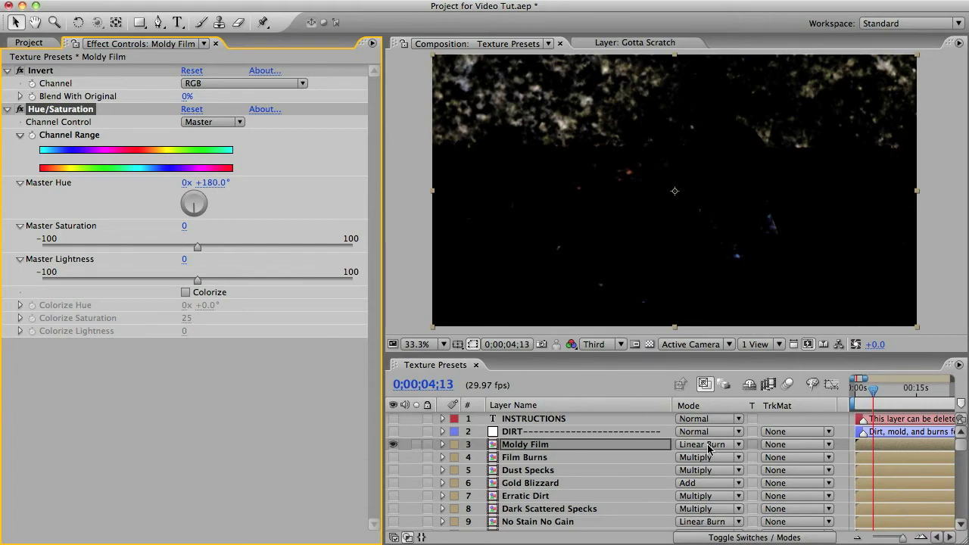
click(732, 448)
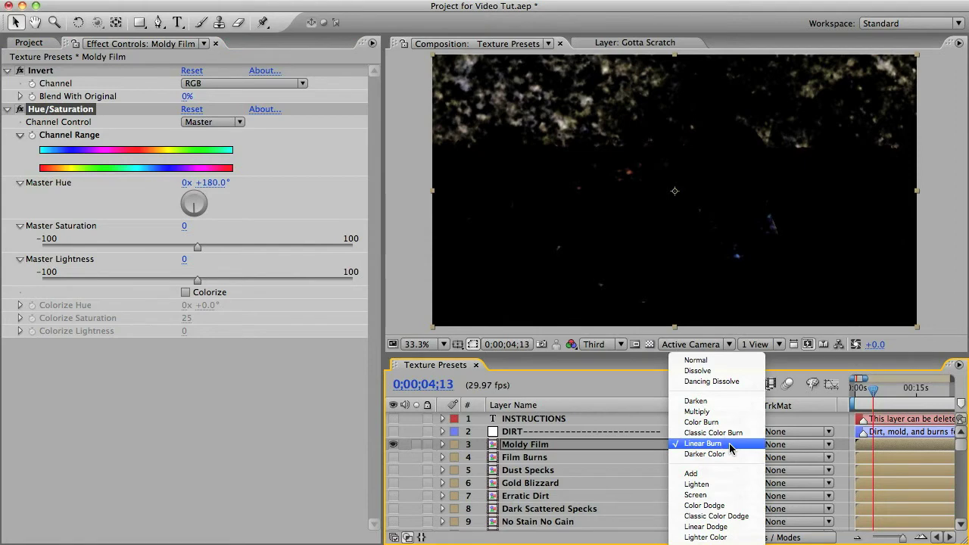
click(695, 495)
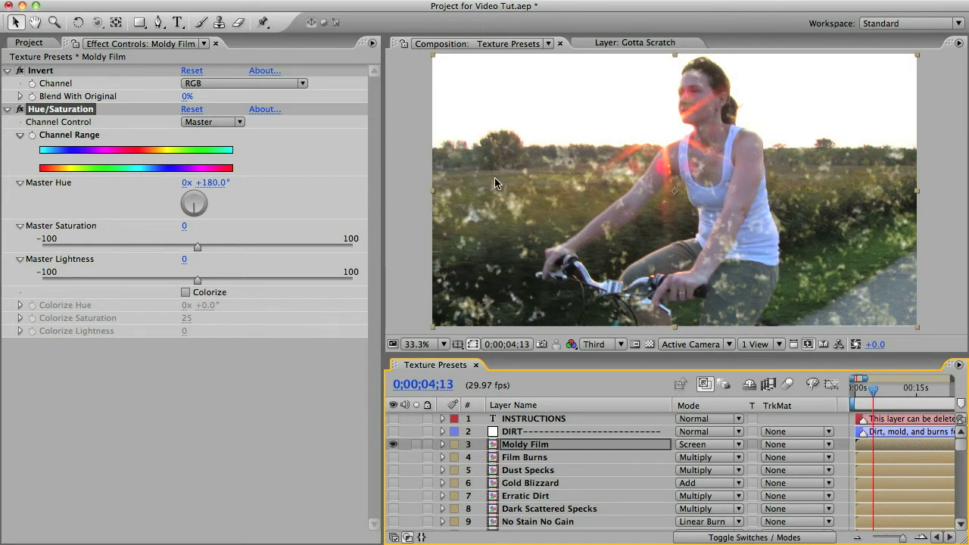
- In the Project panel, expand Create Your Own and Texture Images > Bokeh
click(30, 43)
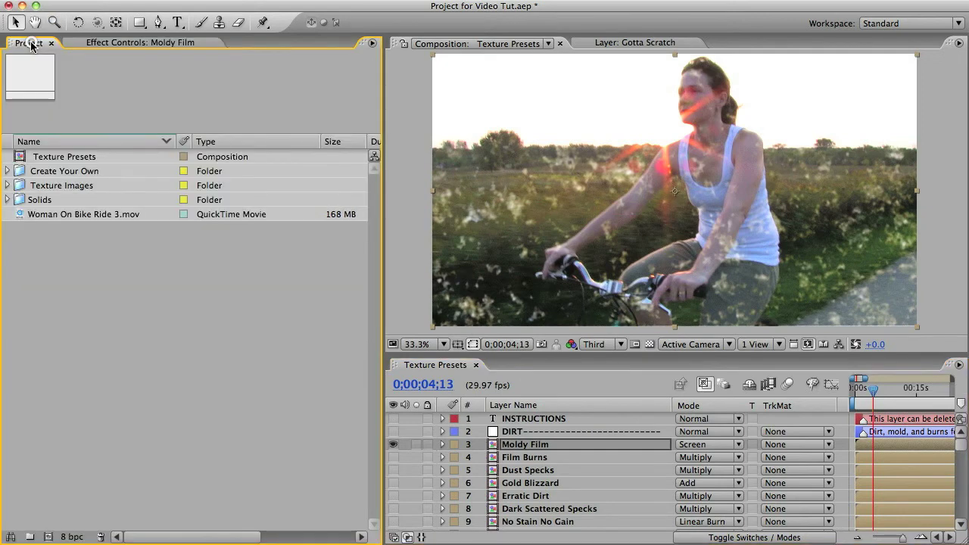
click(35, 176)
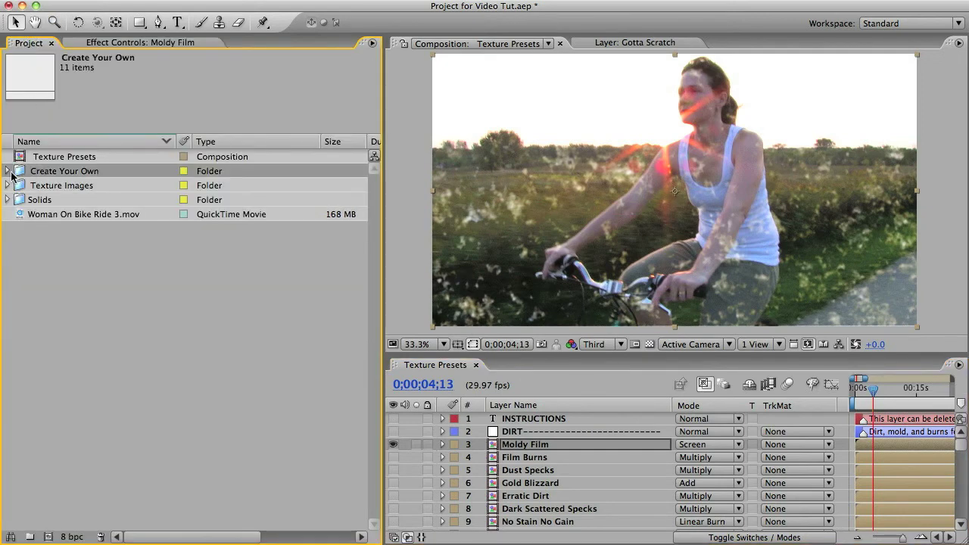
click(6, 172)
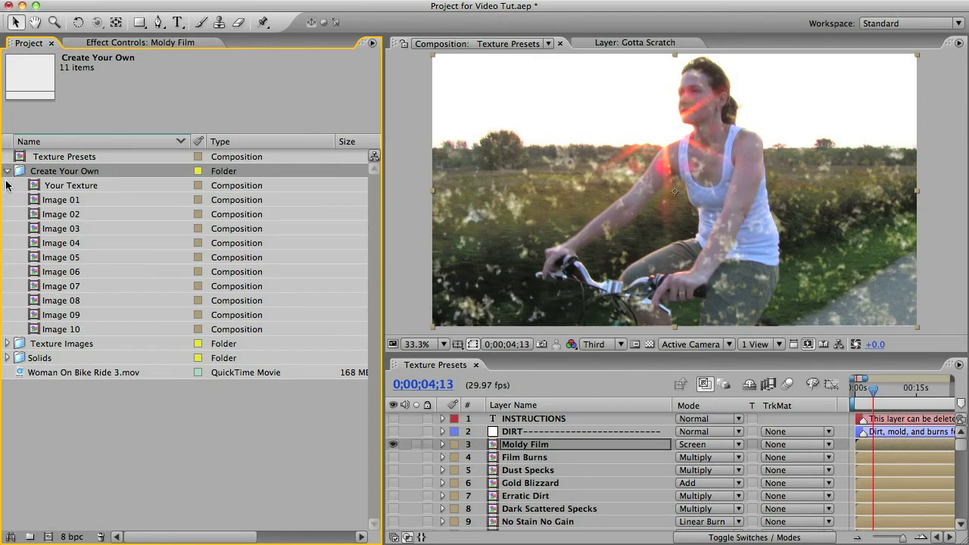
click(7, 345)
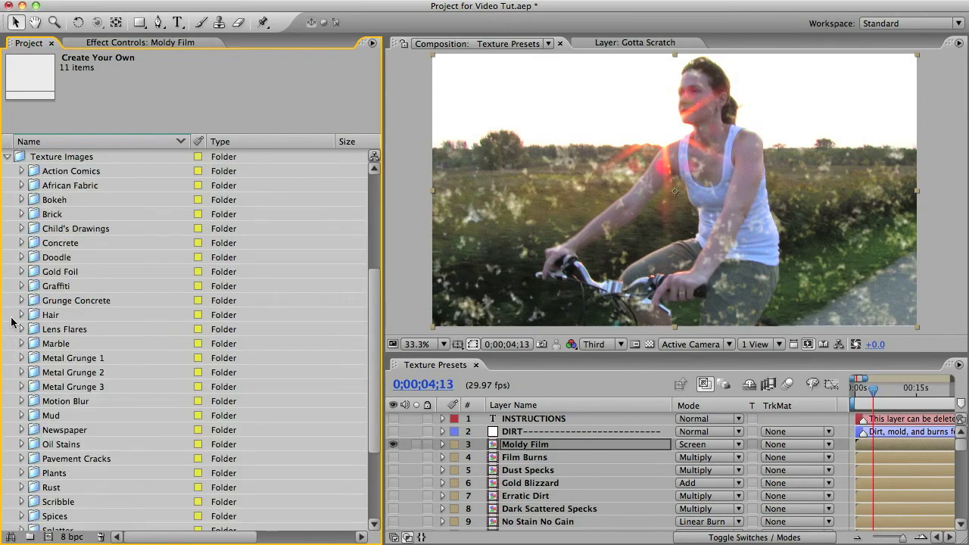
click(21, 199)
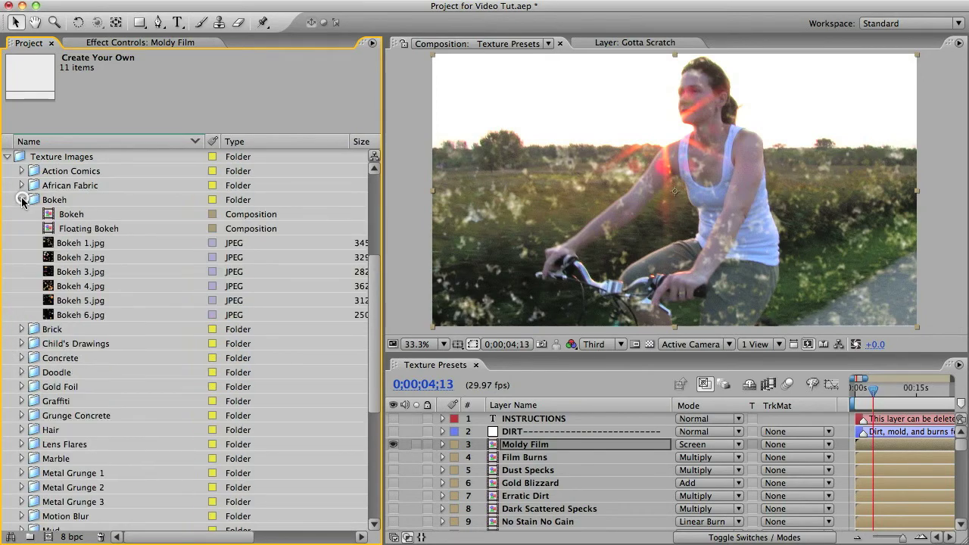
scroll(34, 227, up, 3)
- Drop Bokeh 1.jpg, Bokeh 2.jpg and Bokeh 3.jpg into Image 01, Image 02 and Image 03
drag(81, 430, 81, 200)
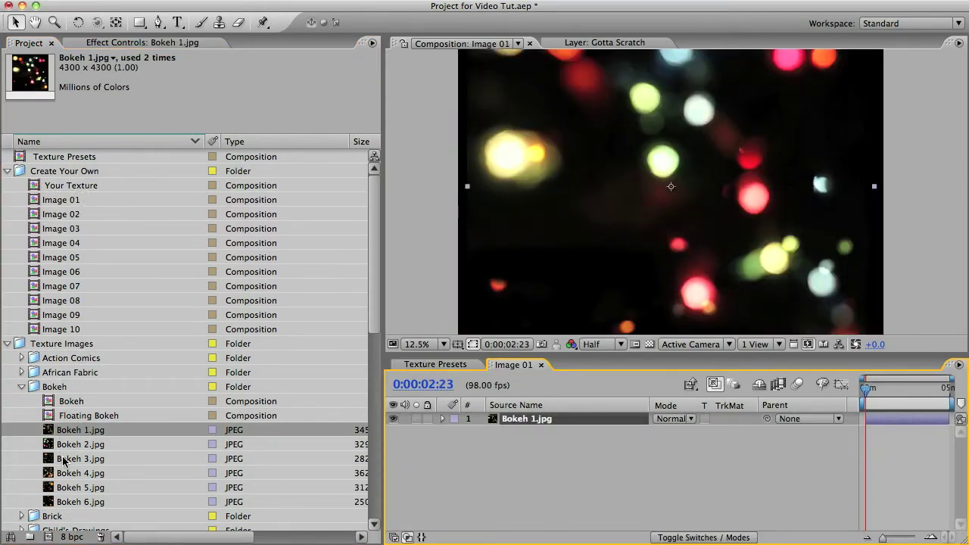
drag(76, 445, 71, 214)
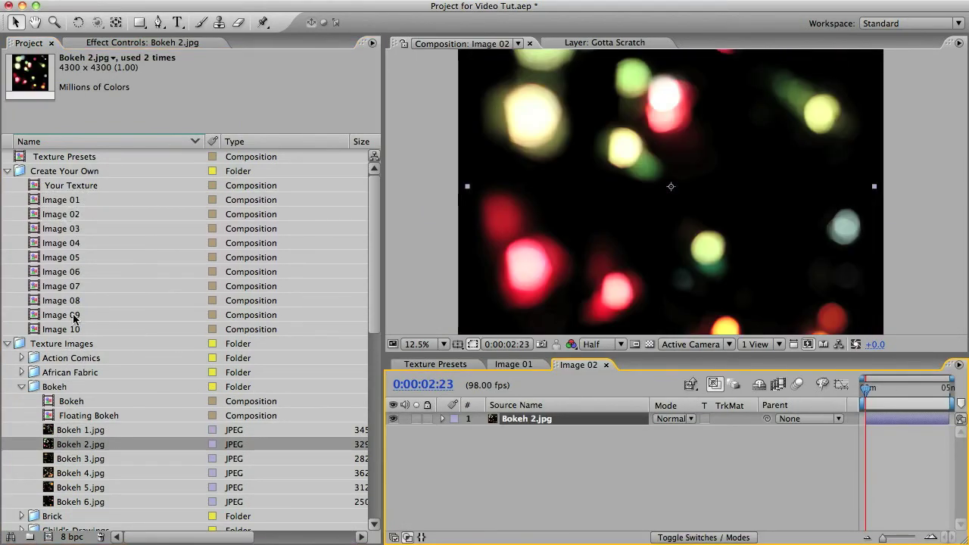
drag(70, 463, 68, 228)
- Open Your Texture at 25% zoom and set layers Image 01–07 to Add blend mode
double_click(60, 186)
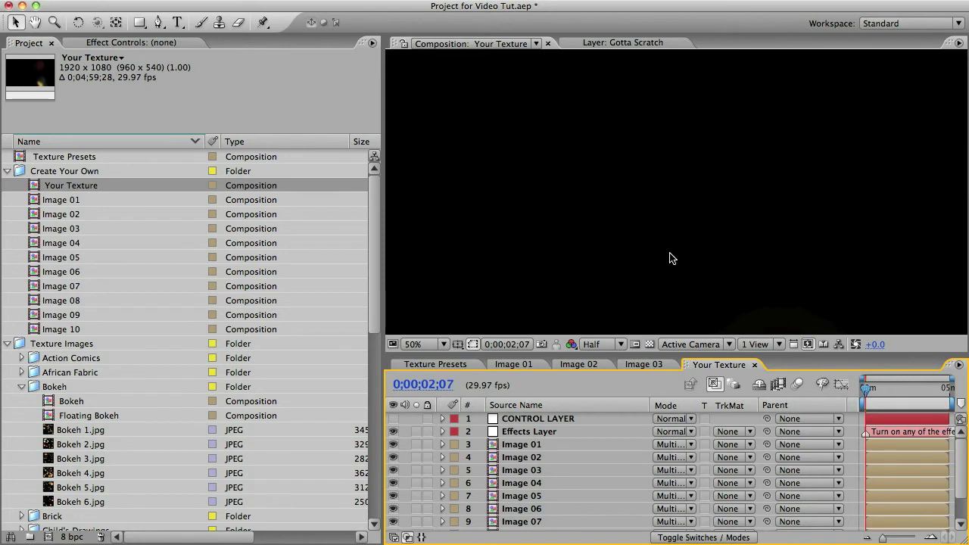
key(comma)
mouse_move(865, 389)
mouse_down()
mouse_move(889, 391)
mouse_move(869, 391)
mouse_up()
click(548, 444)
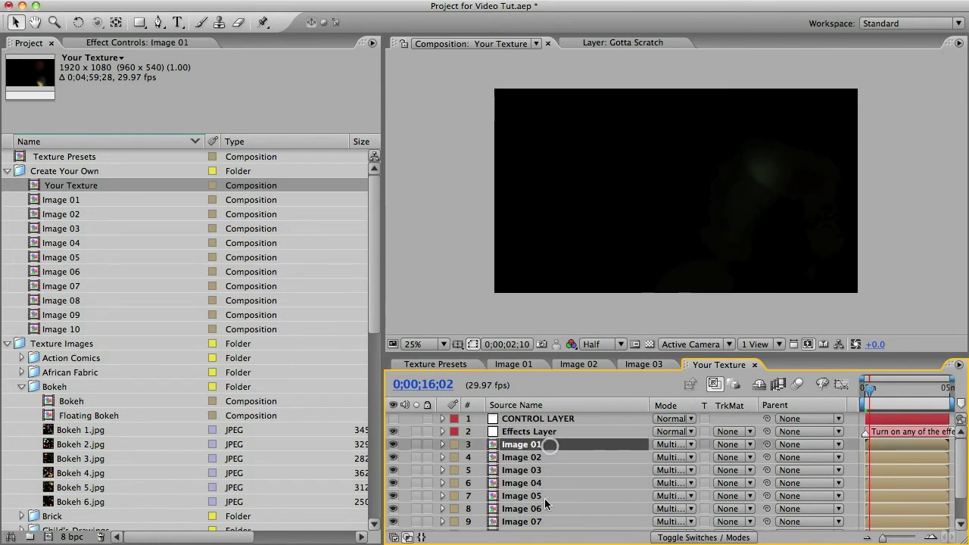
shift+click(543, 520)
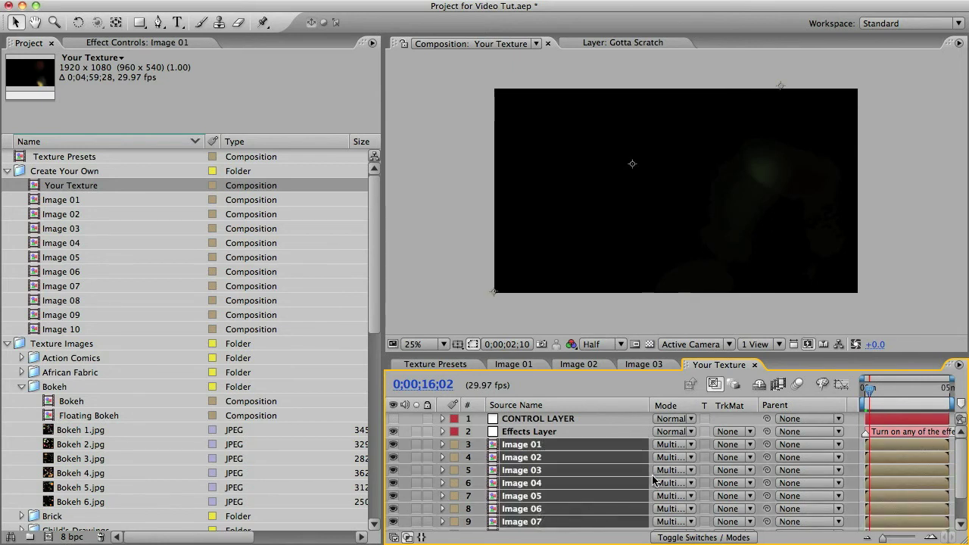
click(673, 445)
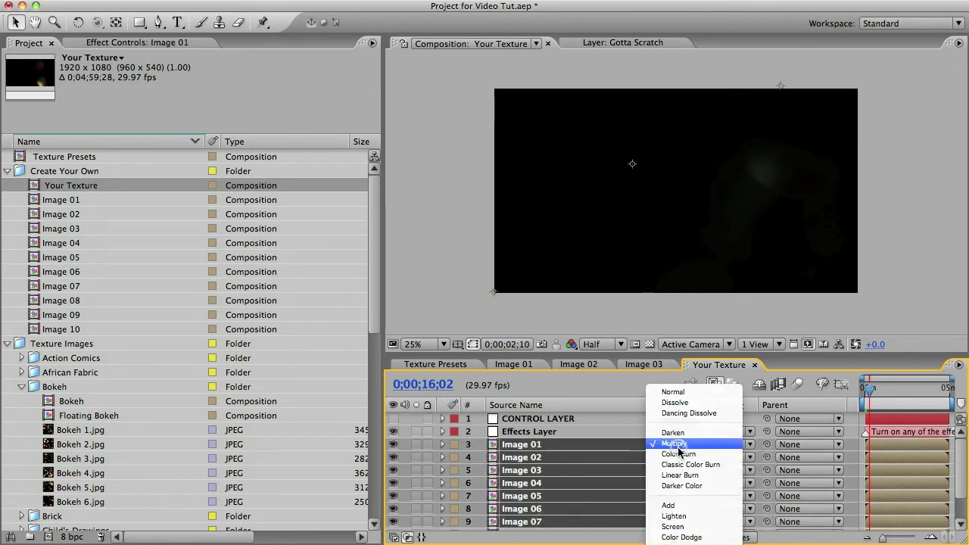
click(674, 505)
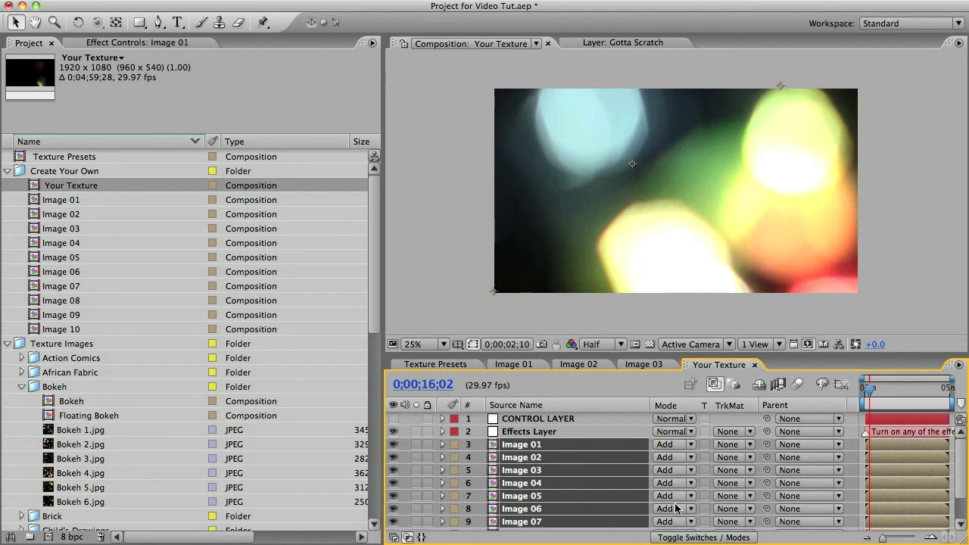
key(shift+equal)
key(shift+equal)
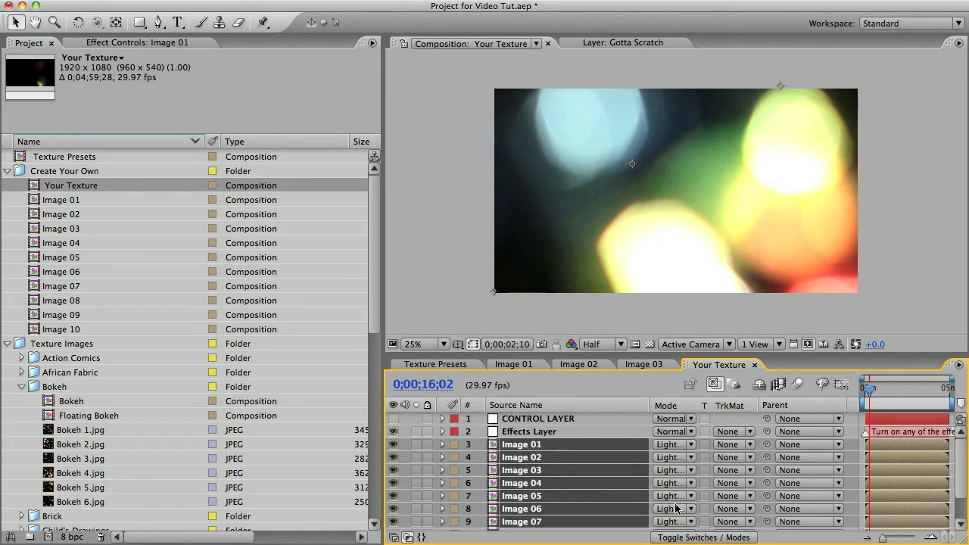
key(shift+minus)
key(shift+minus)
key(shift+minus)
key(shift+minus)
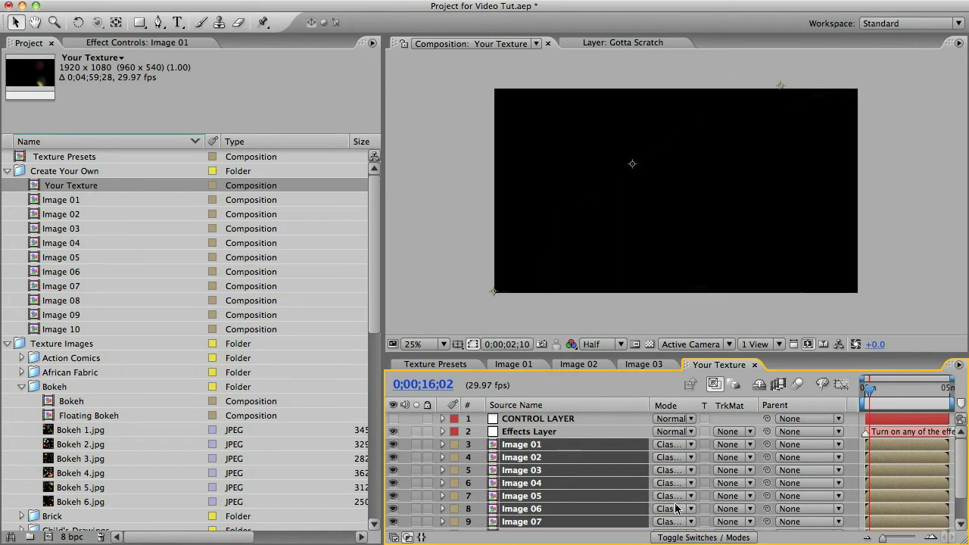
key(shift+equal)
key(shift+equal)
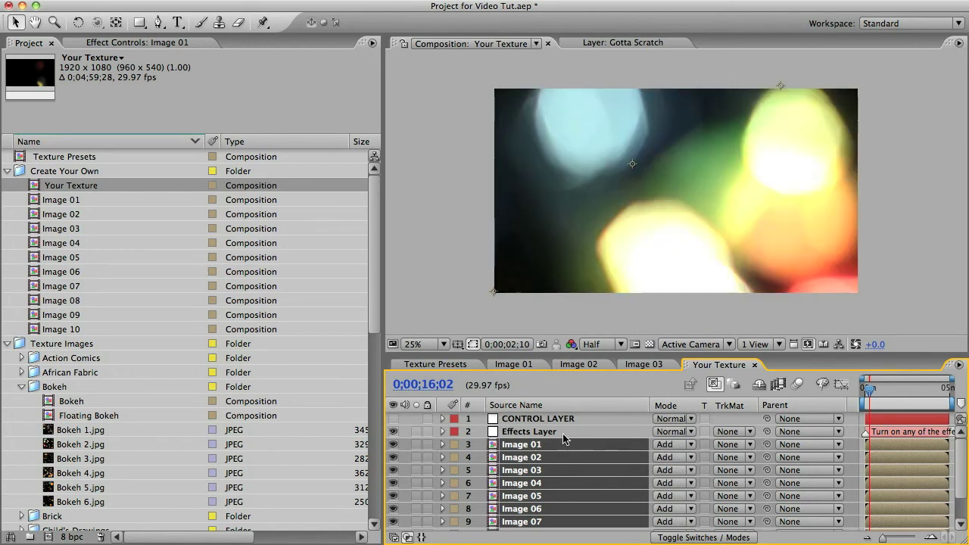
- Set the CONTROL LAYER's Brightness to -86 and Contrast to 51
click(539, 418)
click(106, 42)
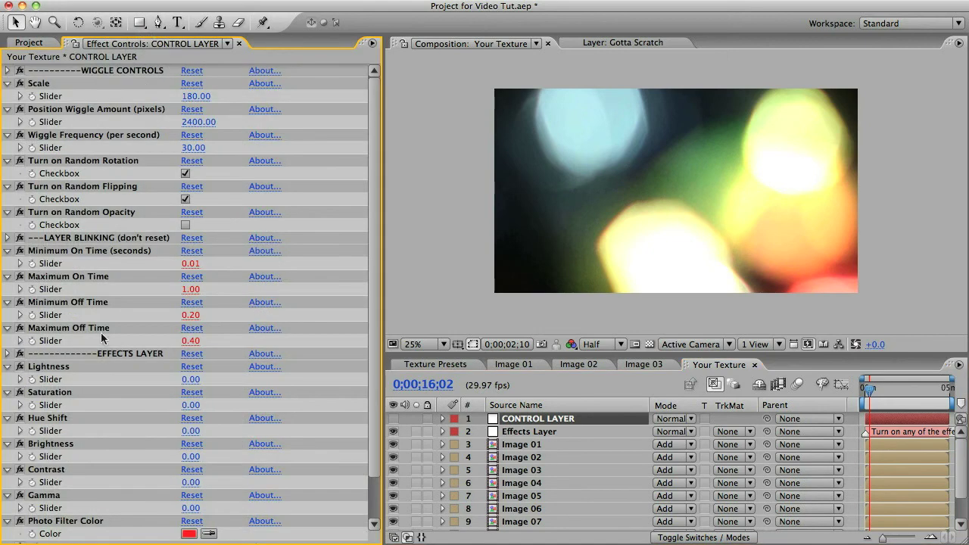
mouse_move(191, 384)
mouse_down()
mouse_move(157, 385)
mouse_move(191, 385)
mouse_up()
drag(191, 456, 123, 457)
drag(179, 484, 225, 483)
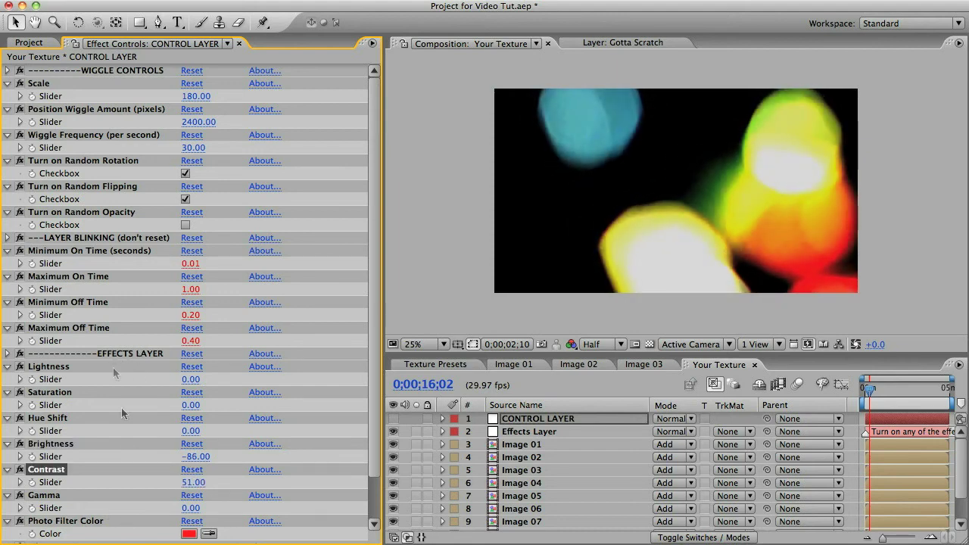
scroll(121, 413, down, 3)
click(112, 191)
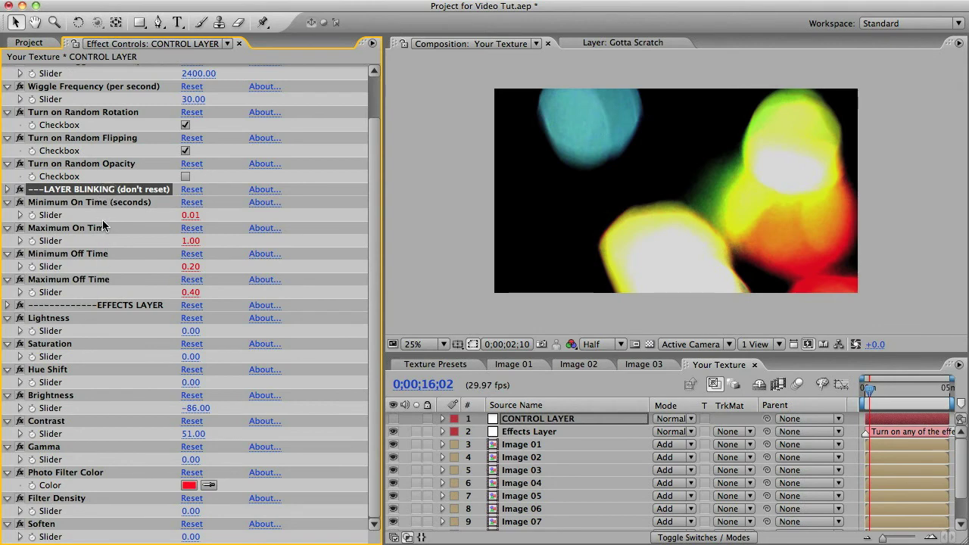
- Open the Image 03 composition from the Create Your Own folder in the Project panel
click(29, 42)
click(59, 171)
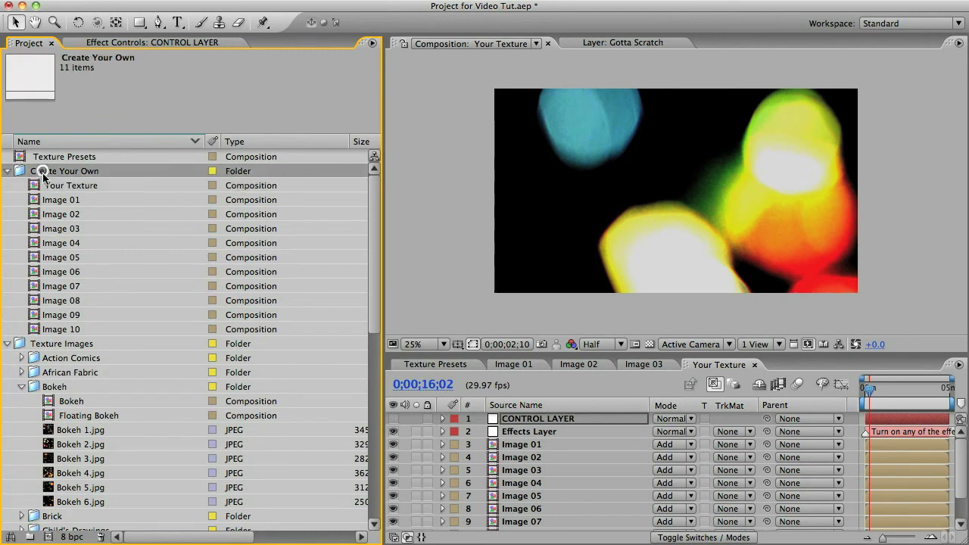
click(70, 200)
click(71, 215)
click(72, 230)
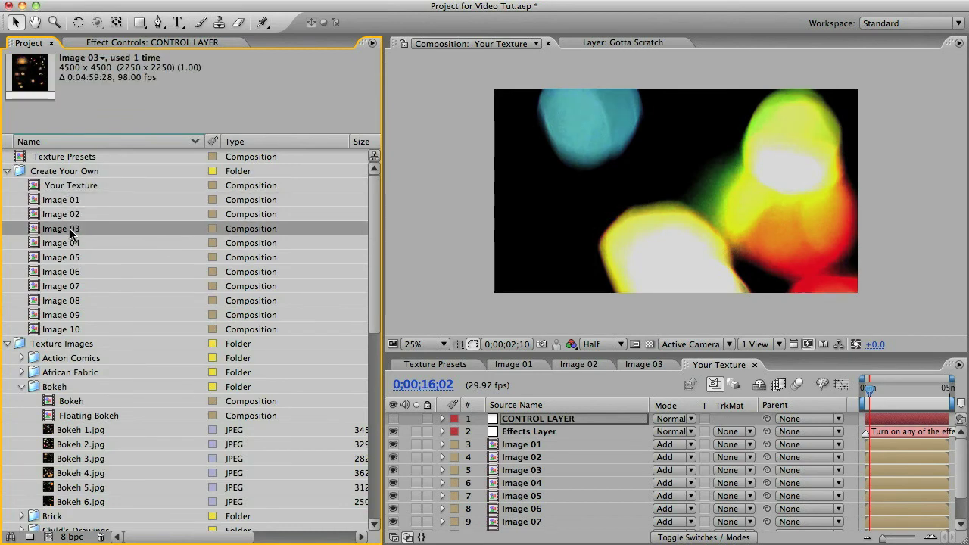
double_click(33, 233)
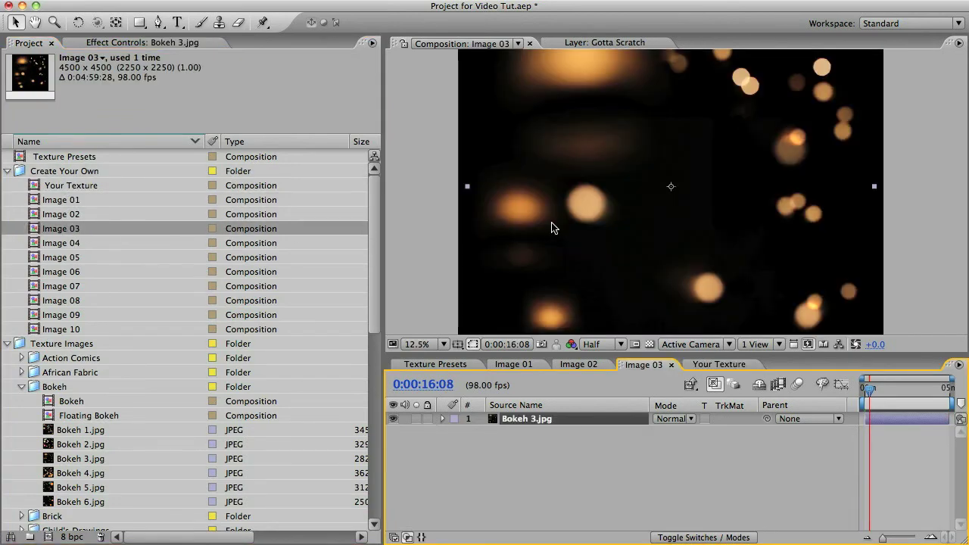
- Scale the Bokeh 3.jpg layer up to 103%
key(comma)
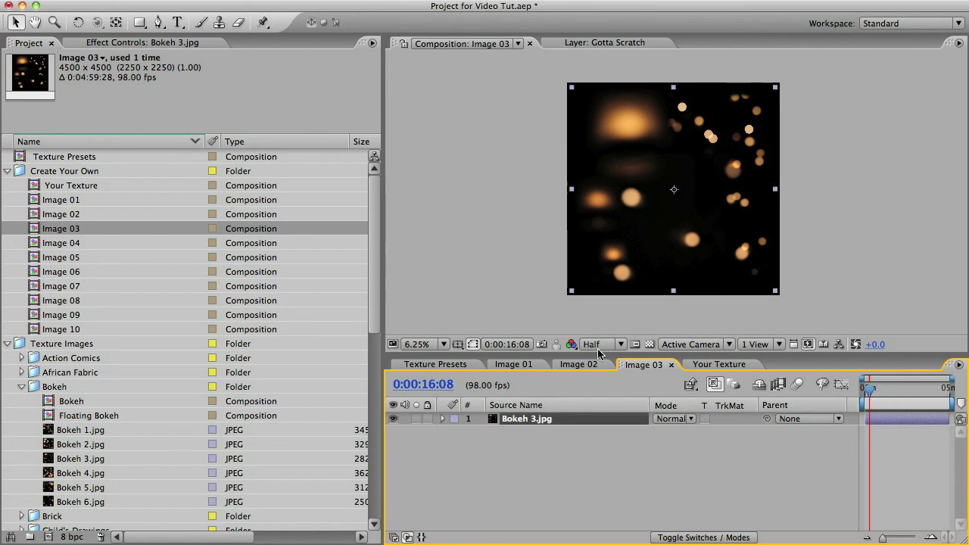
key(s)
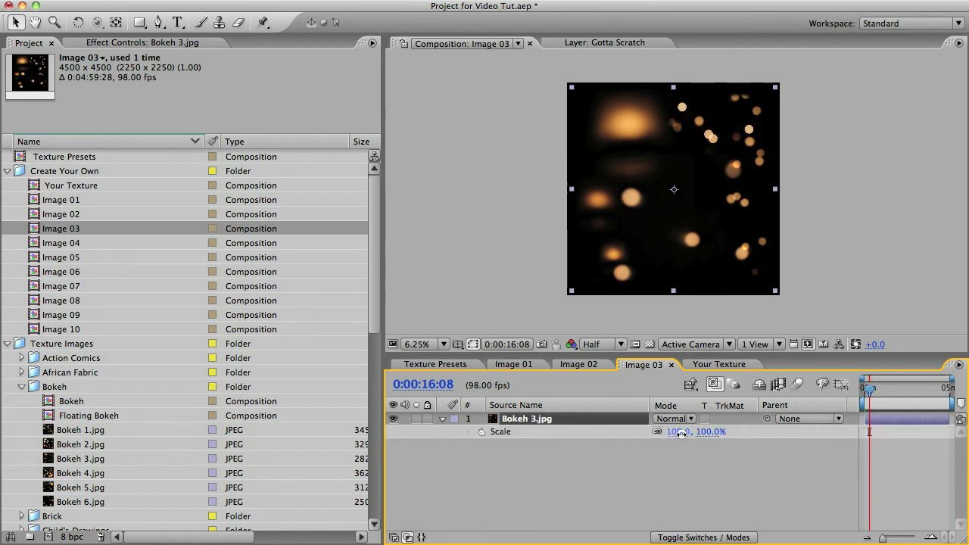
mouse_move(679, 432)
mouse_down()
mouse_move(704, 432)
mouse_move(682, 432)
mouse_up()
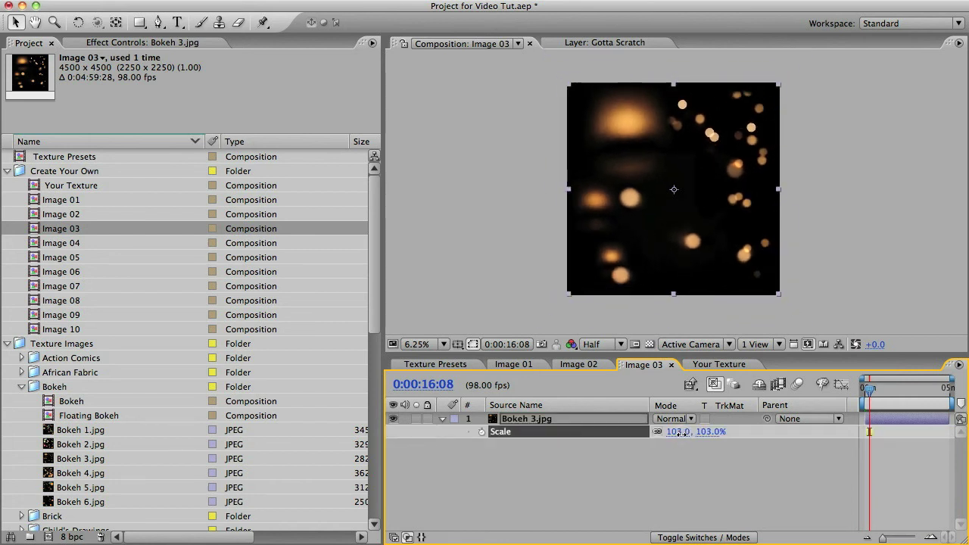